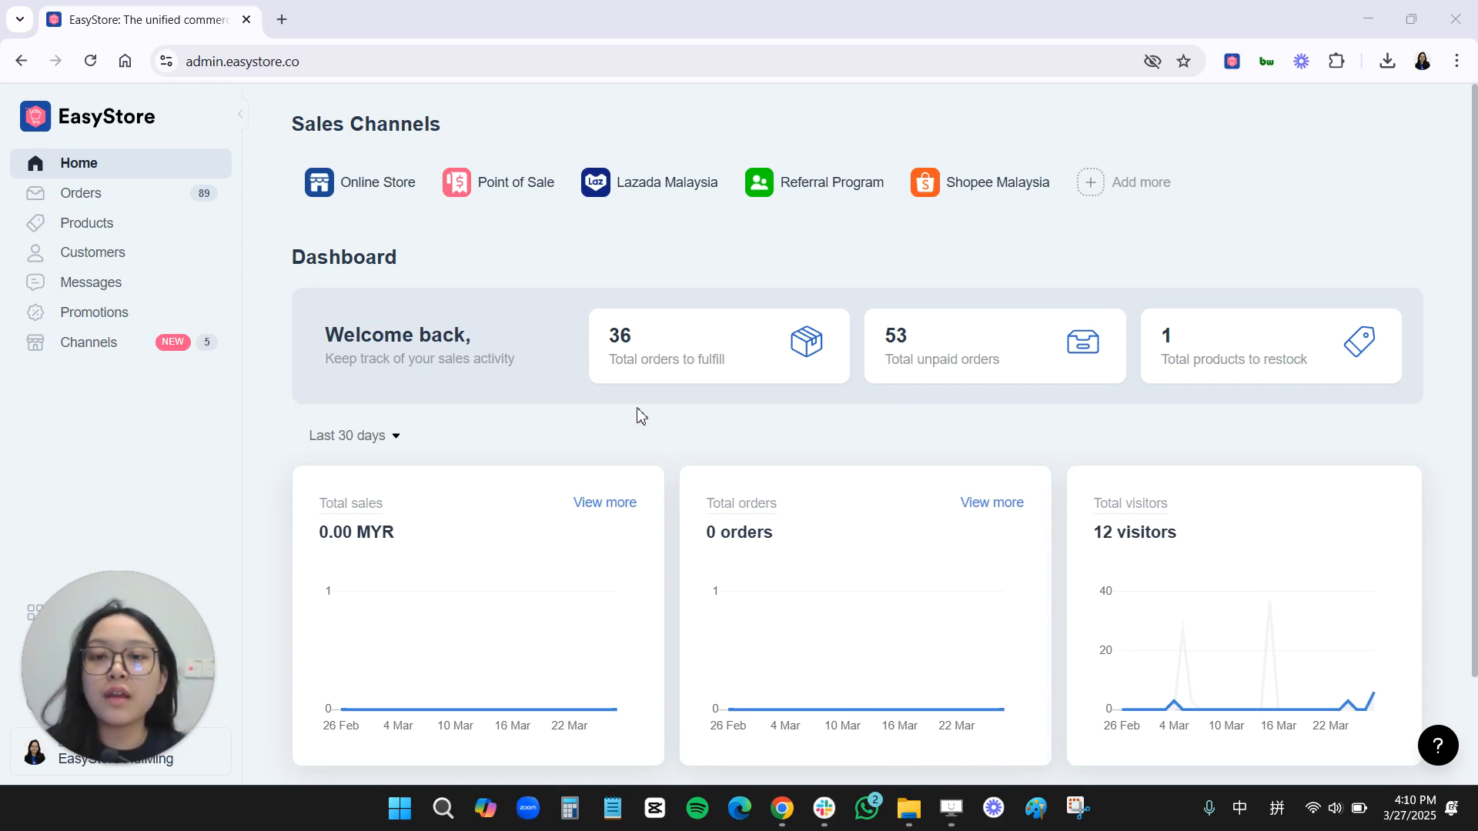
# - Start a new promotion discount from the template for 10% OFF with minimum purchased
pyautogui.click(176, 313)
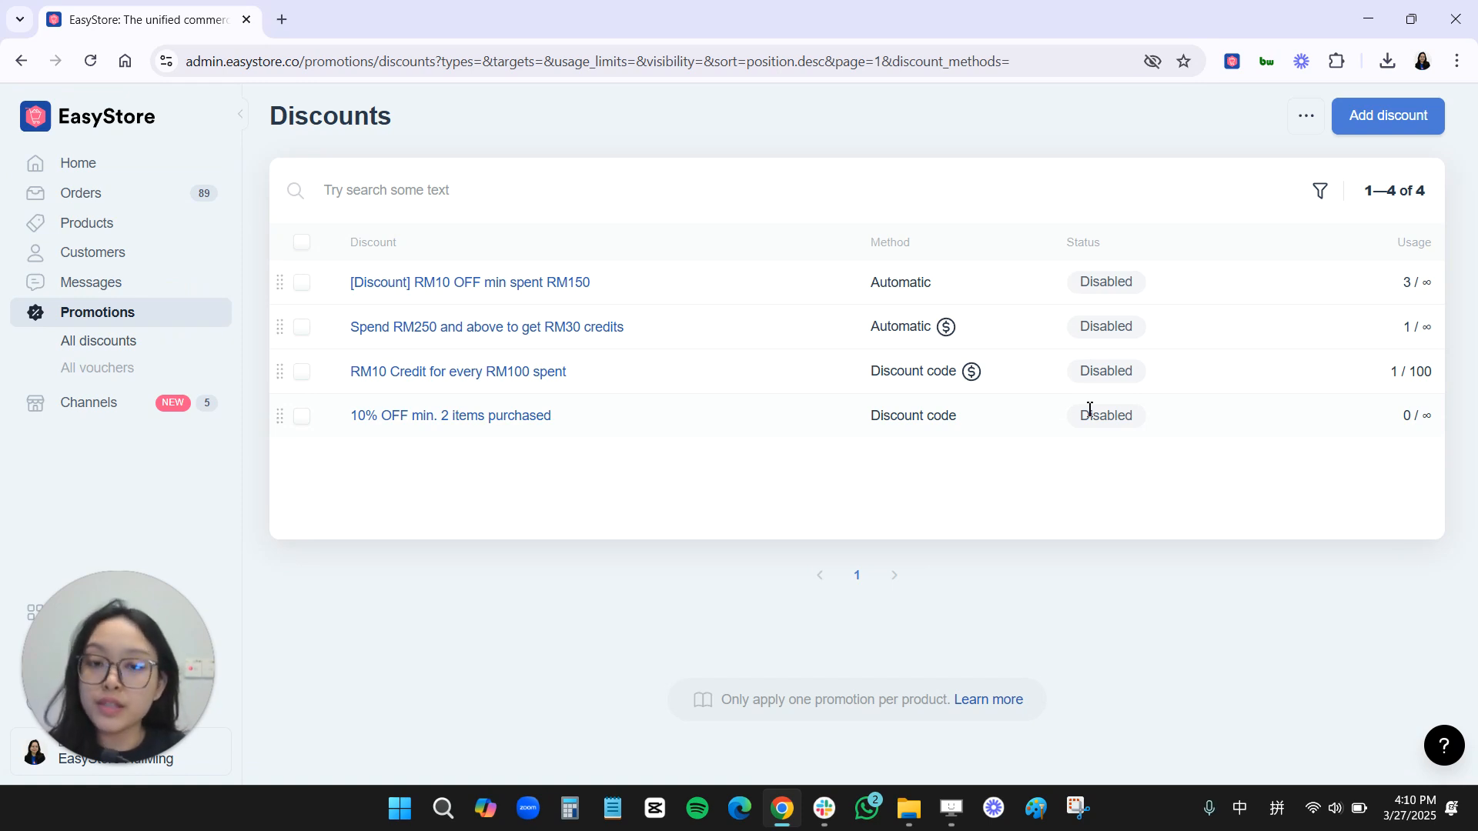
pyautogui.click(1375, 127)
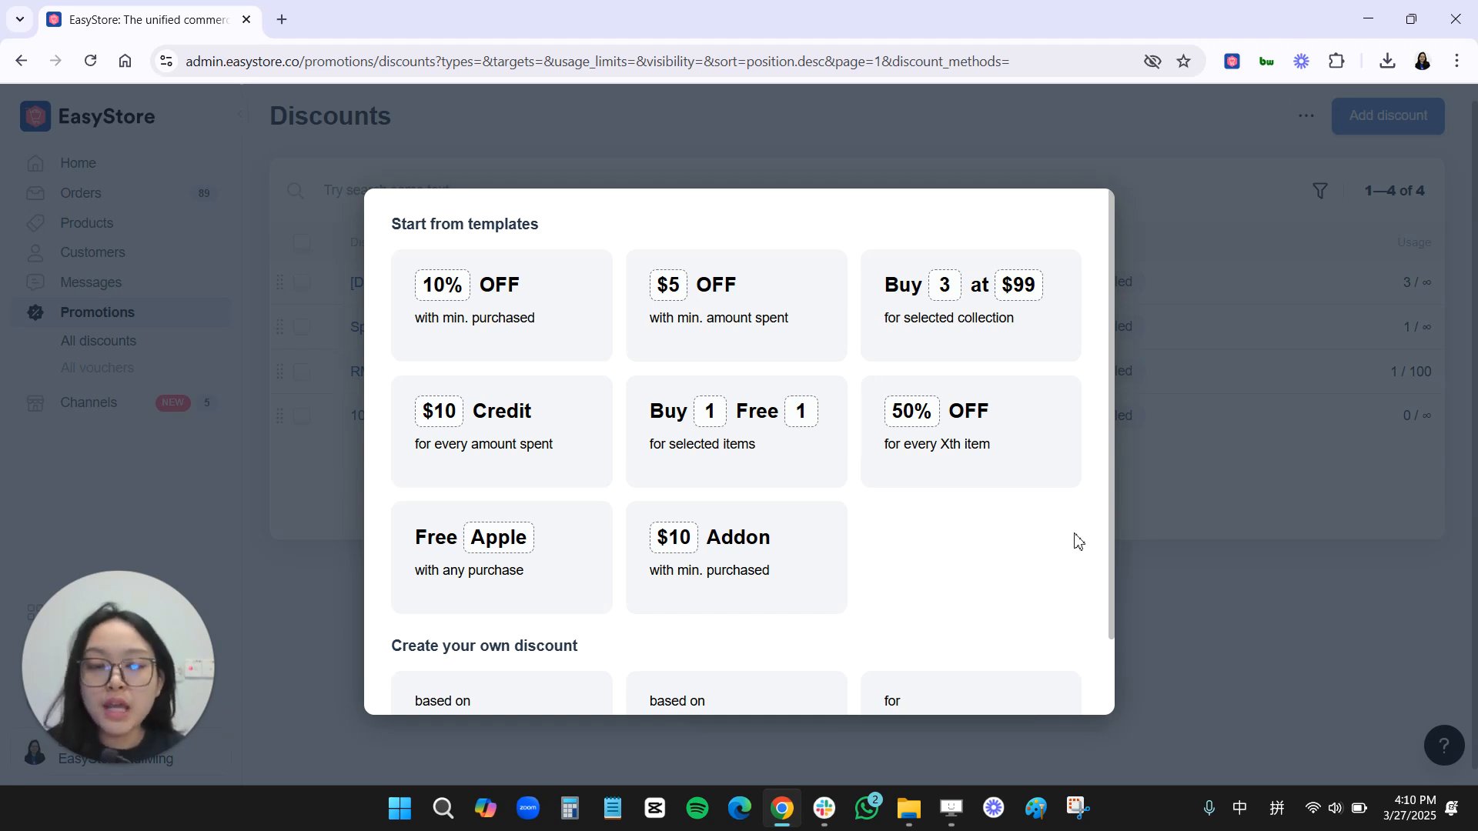
pyautogui.scroll(-2, 1077, 541)
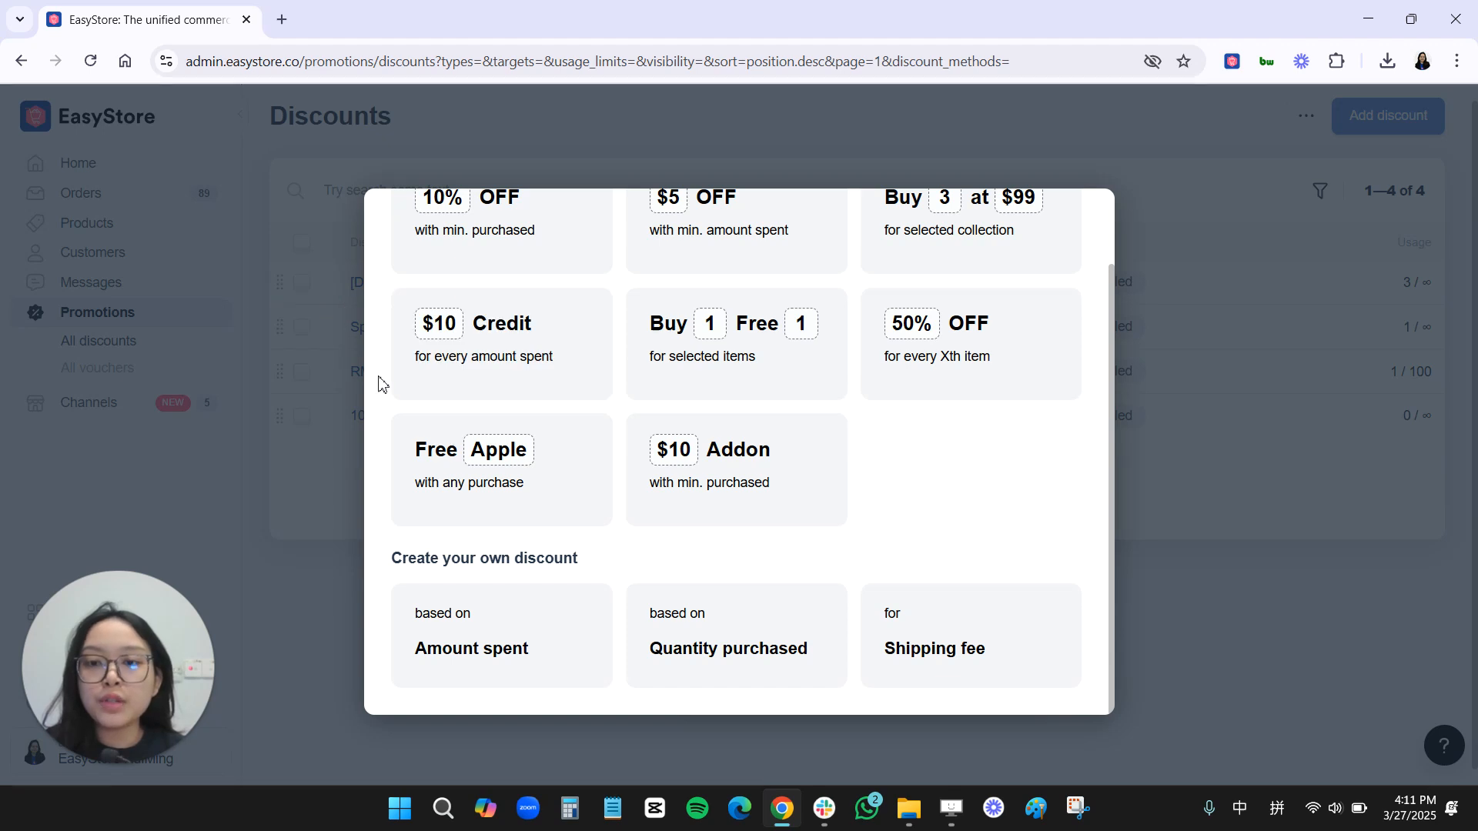
pyautogui.scroll(2, 389, 381)
pyautogui.click(419, 351)
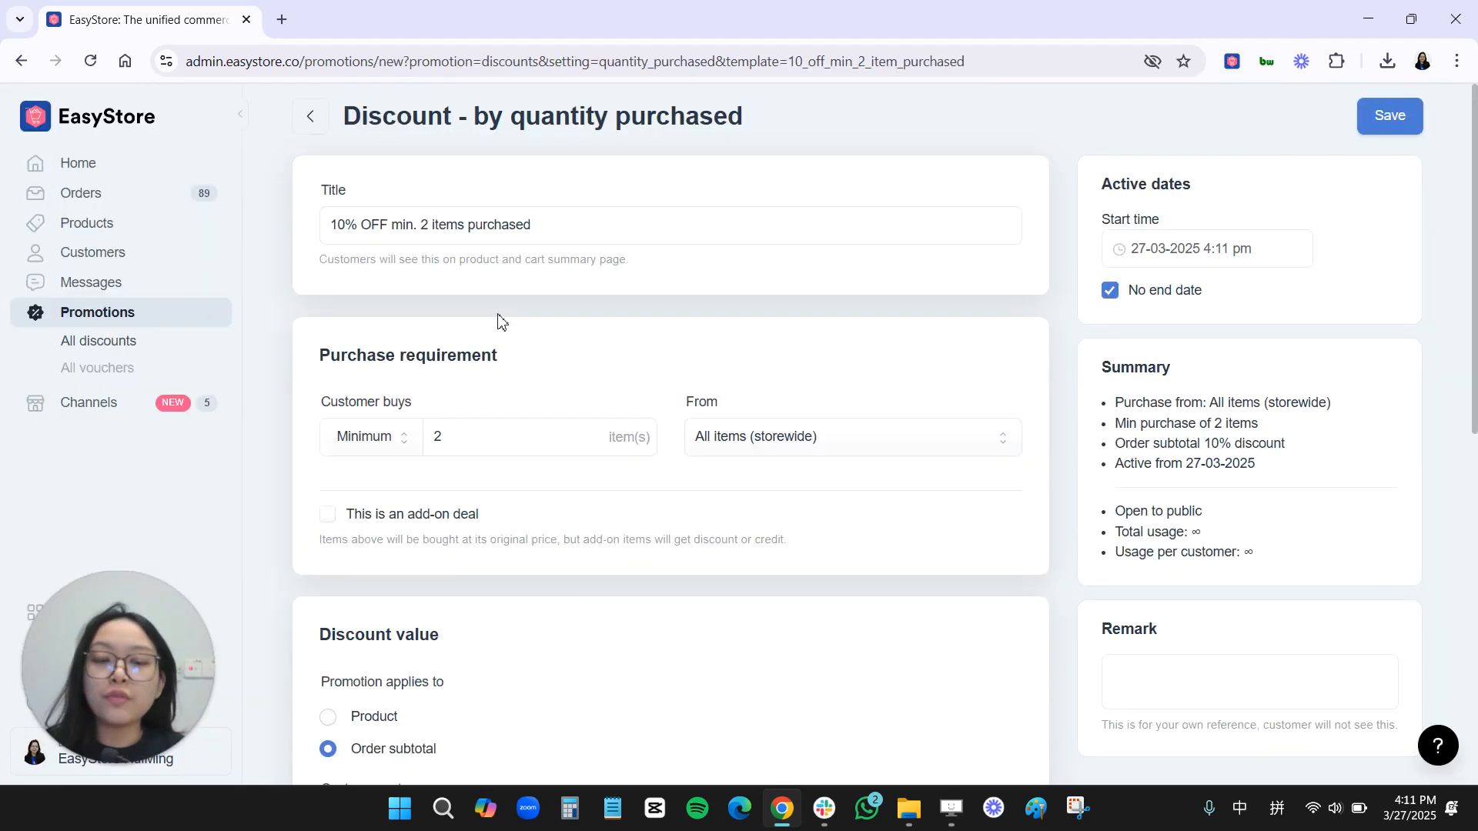
# - Change the discount title to "Members Day Sales 20% OFF"
pyautogui.tripleClick(447, 231)
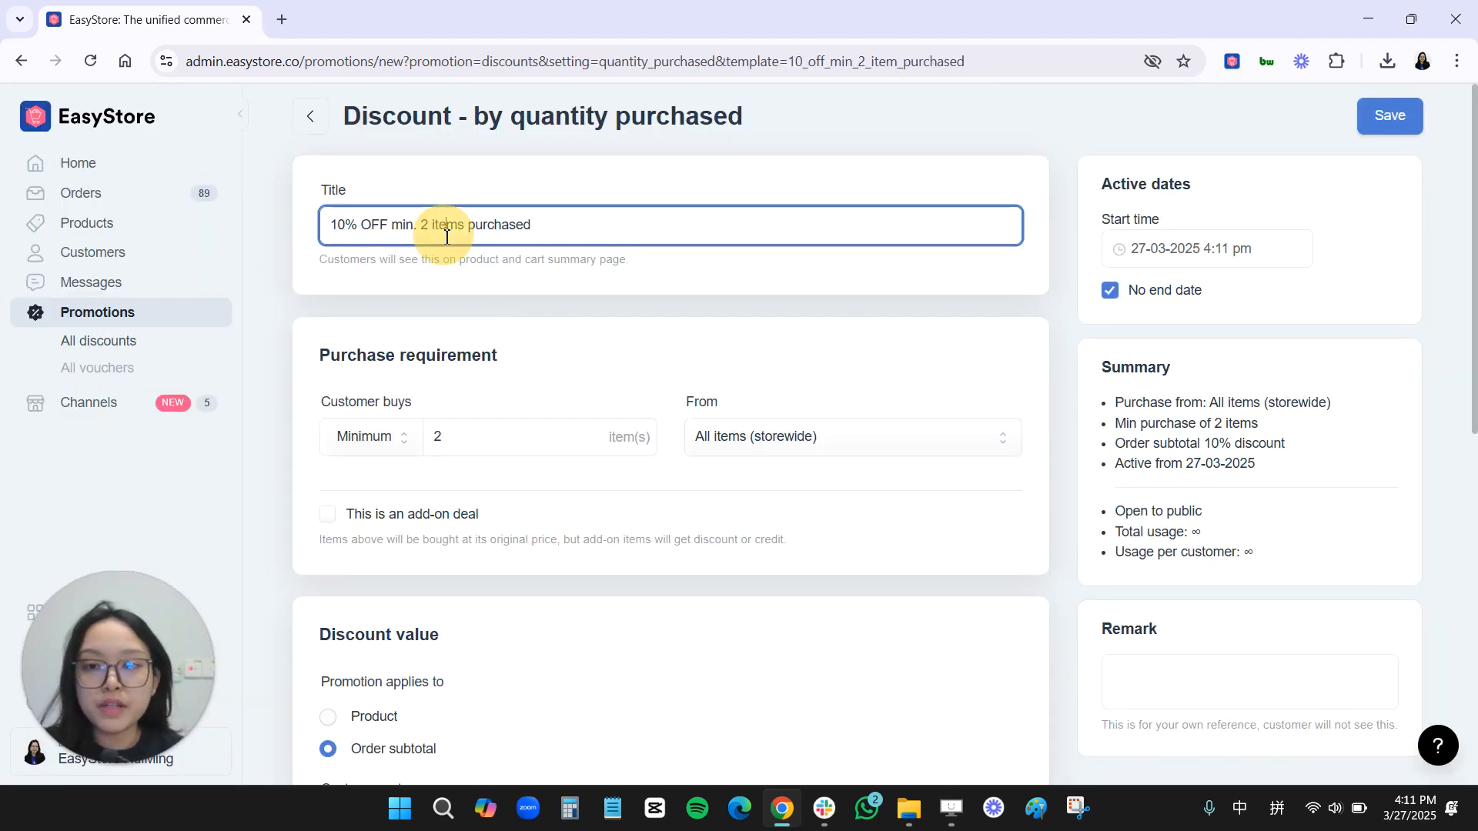
pyautogui.write('Member')
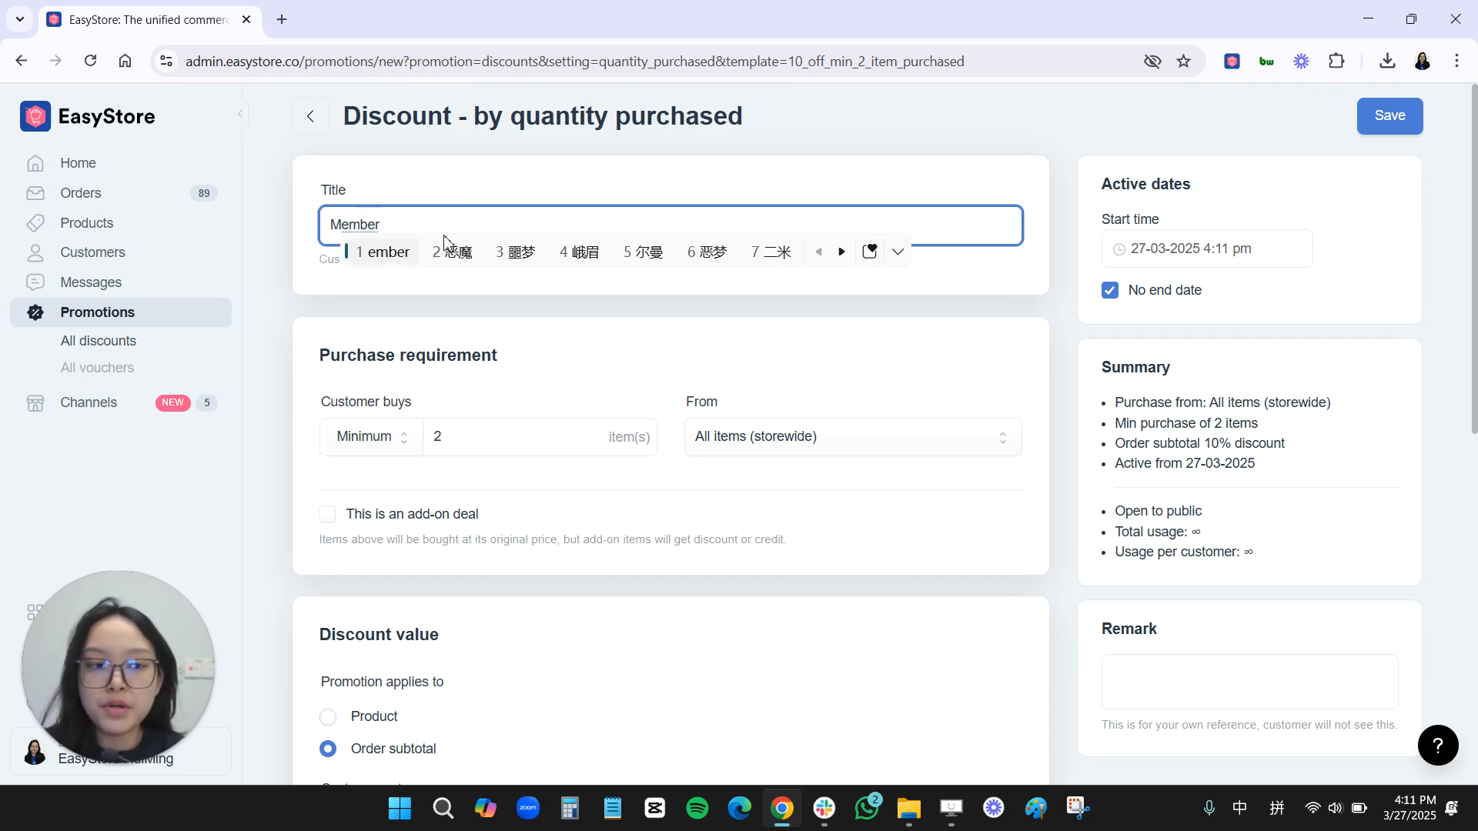
pyautogui.press('shift')
pyautogui.write('s Day Sales 20% OFF')
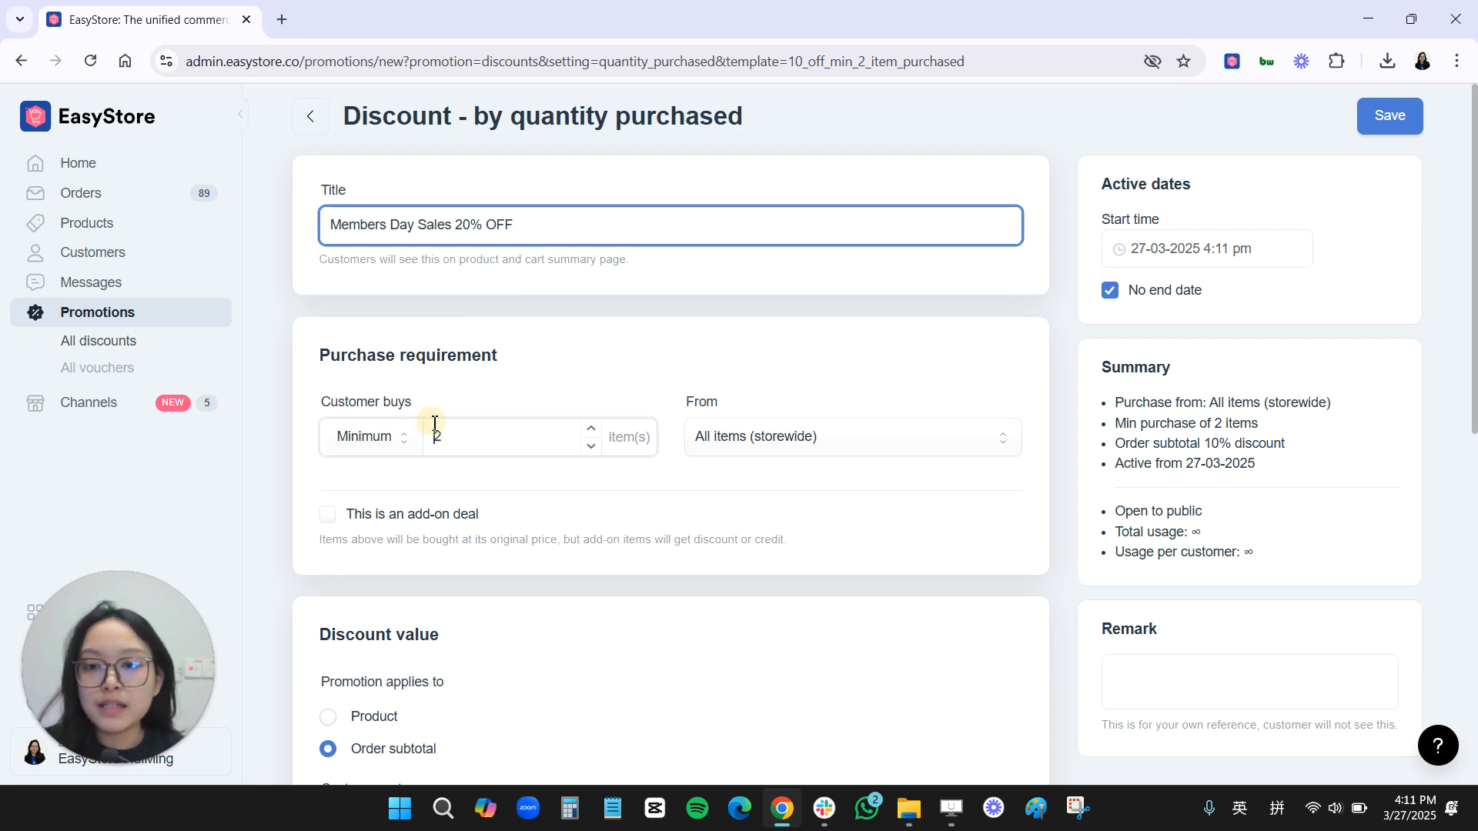
# - Set the purchase requirement to a minimum of 1 item, keeping all items (storewide) as its scope
pyautogui.doubleClick(462, 425)
pyautogui.write('1')
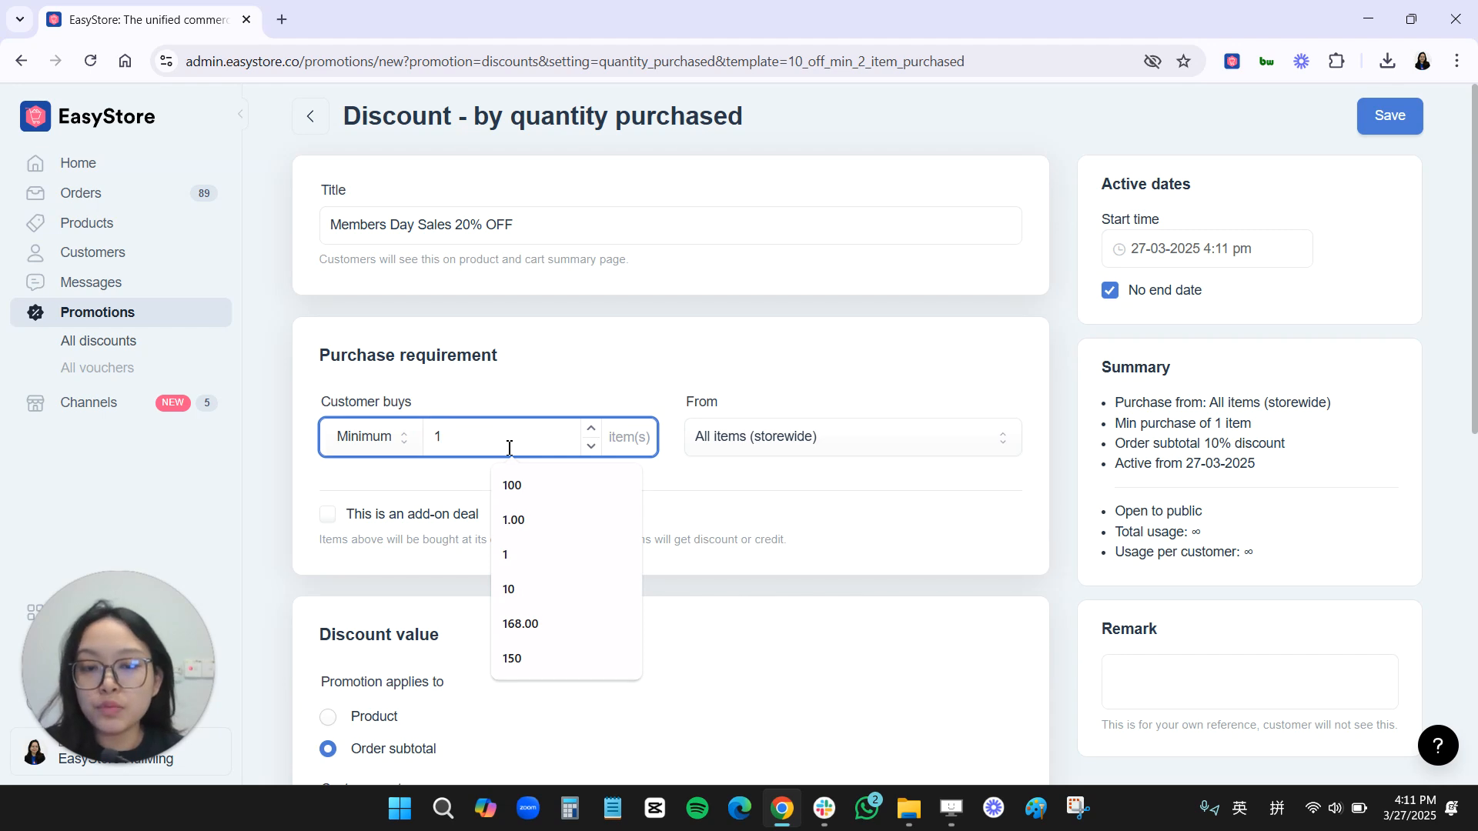
pyautogui.click(765, 438)
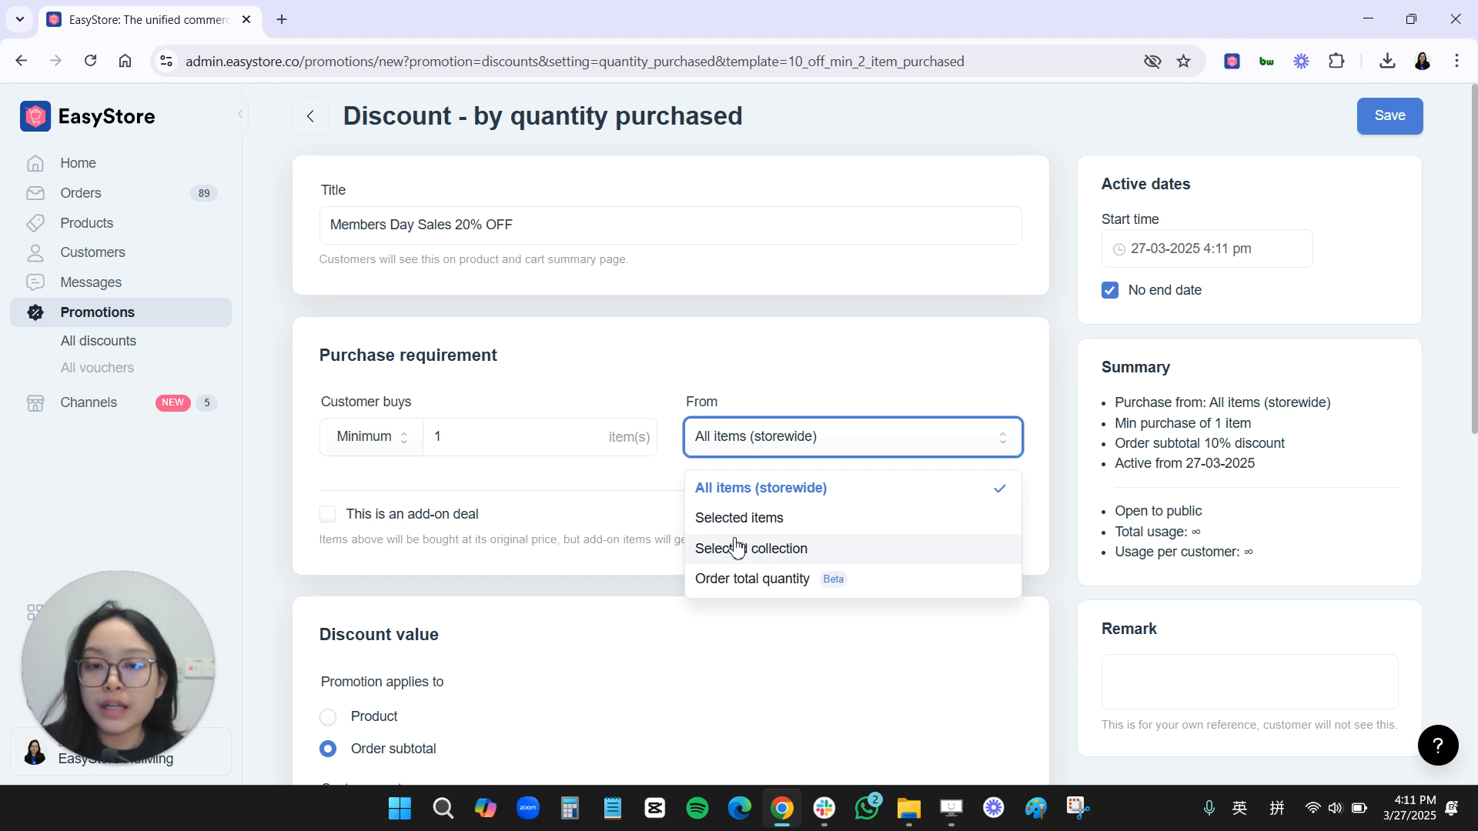
pyautogui.click(652, 389)
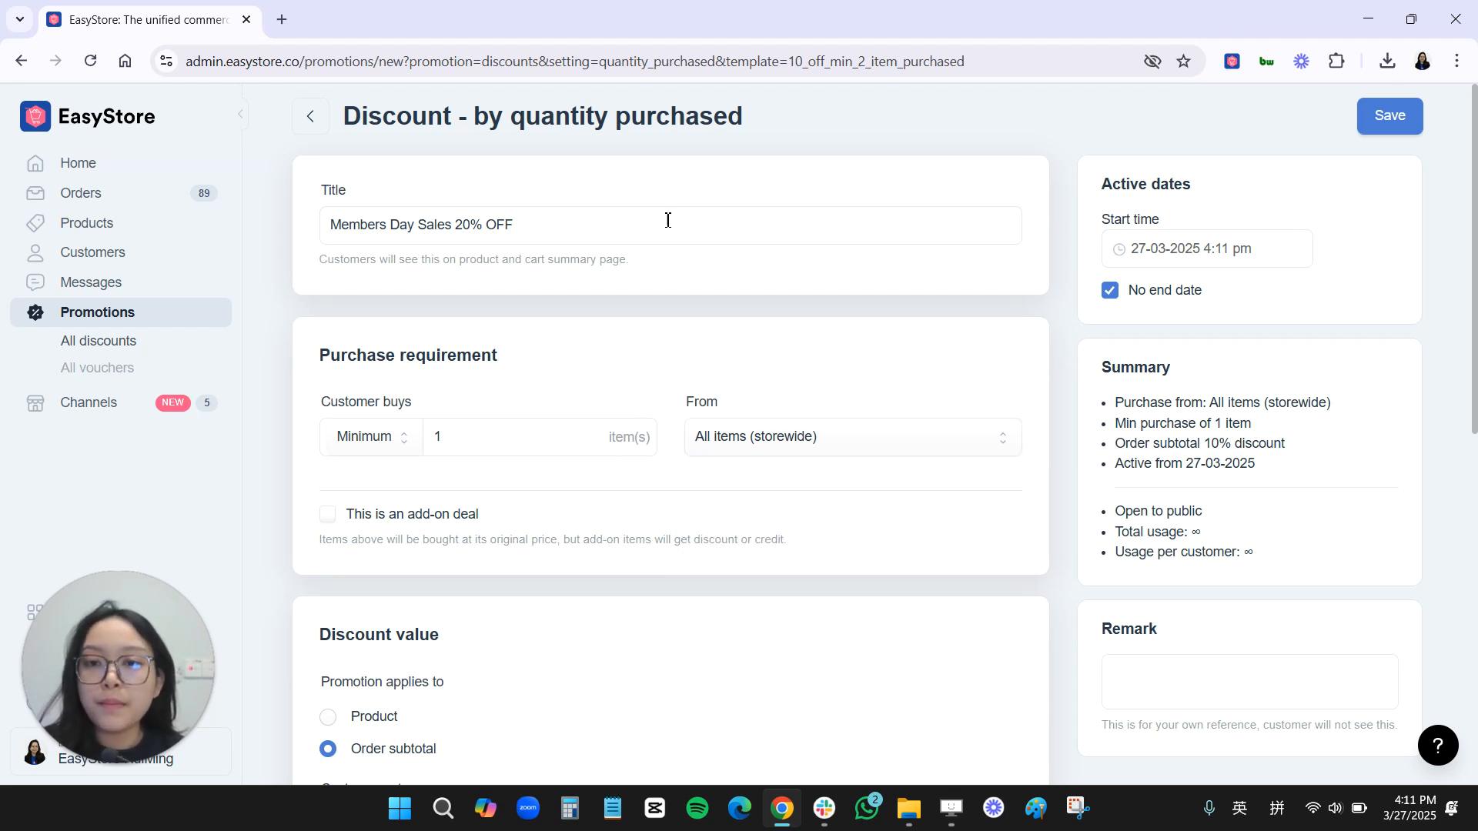
pyautogui.click(467, 441)
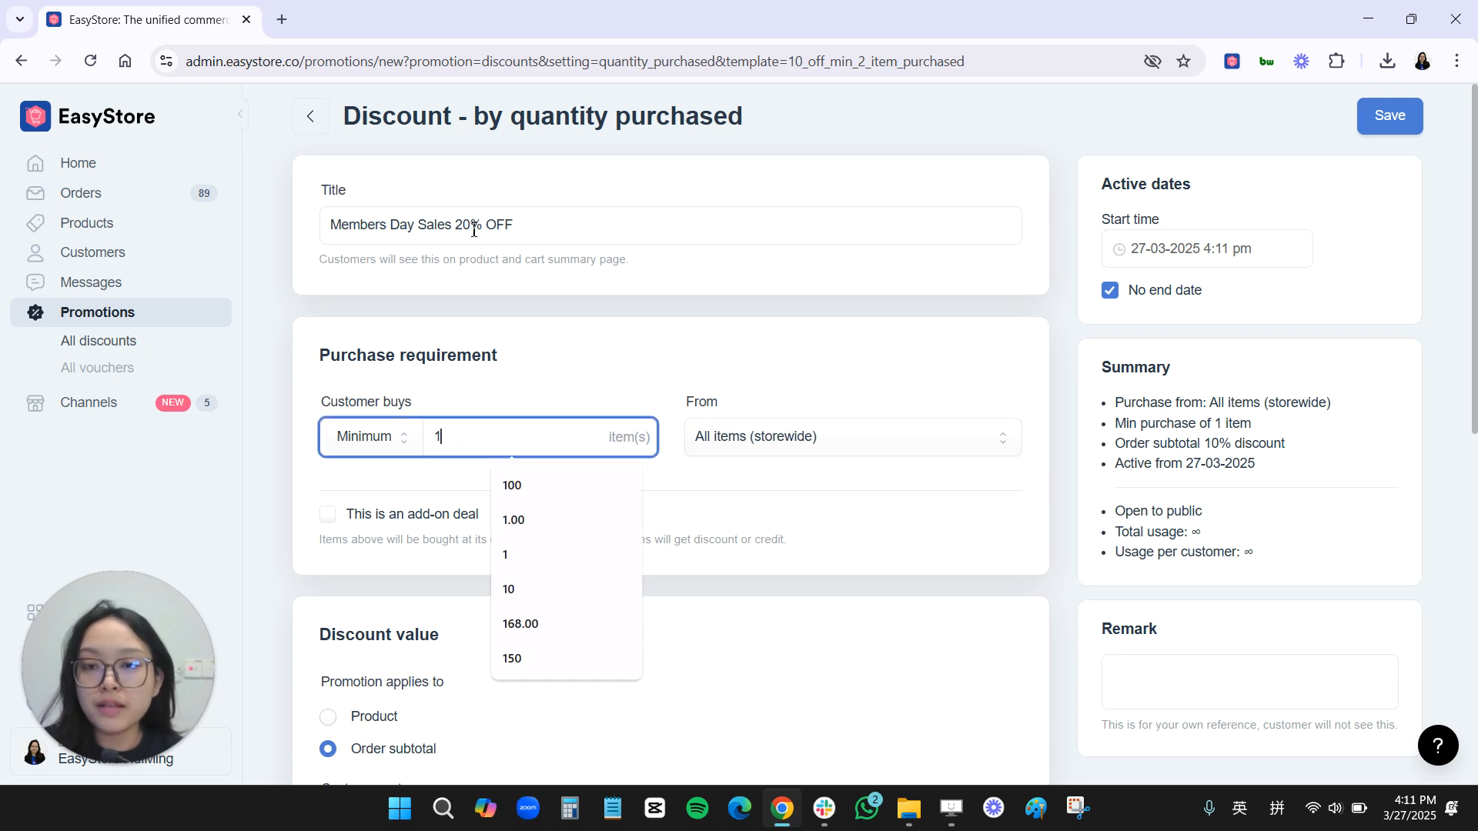
pyautogui.click(511, 317)
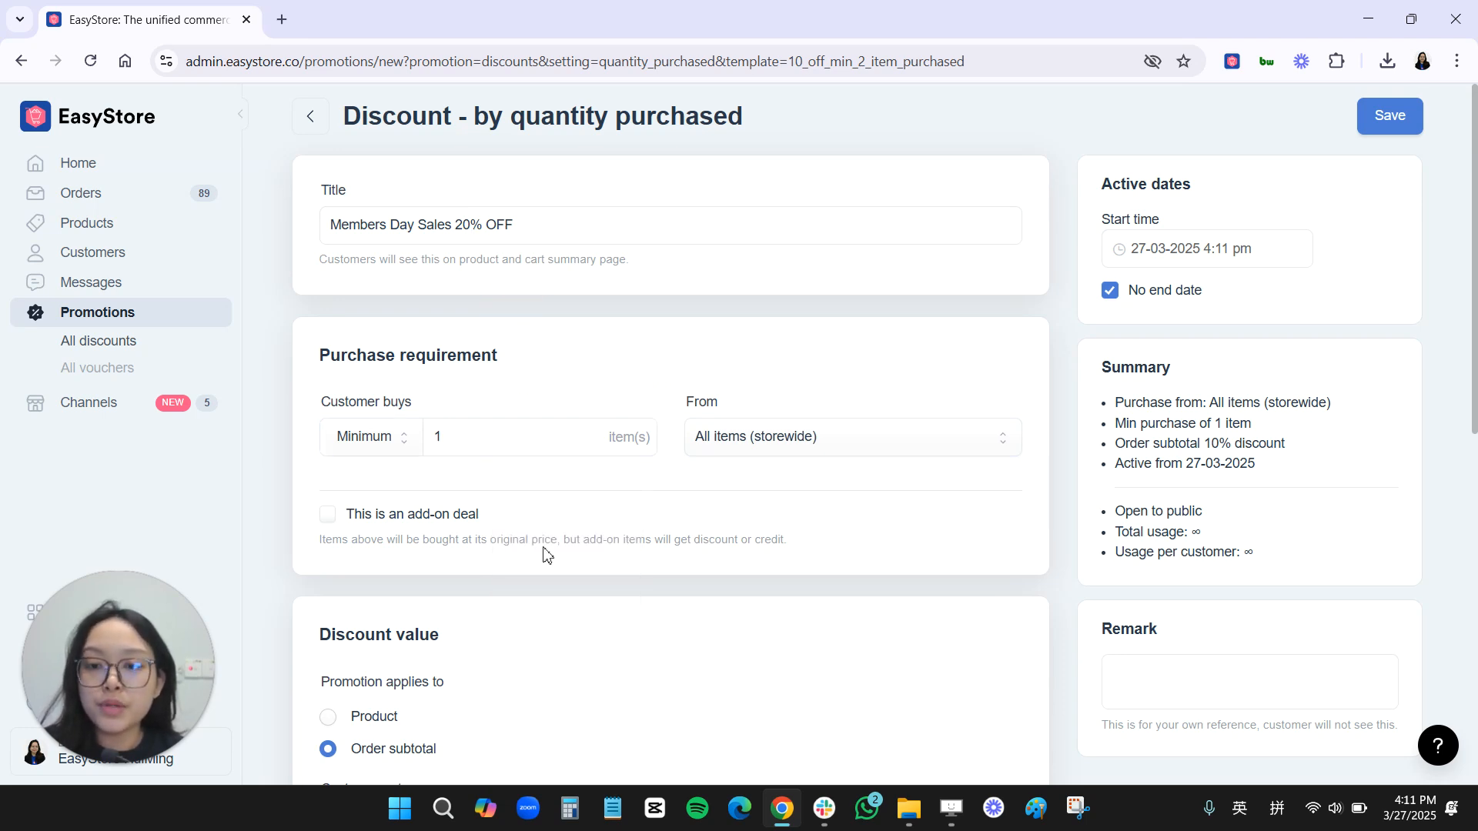
# - Set the discount value to 20 by percentage, applied to the order subtotal
pyautogui.scroll(-3, 546, 544)
pyautogui.scroll(-1, 545, 551)
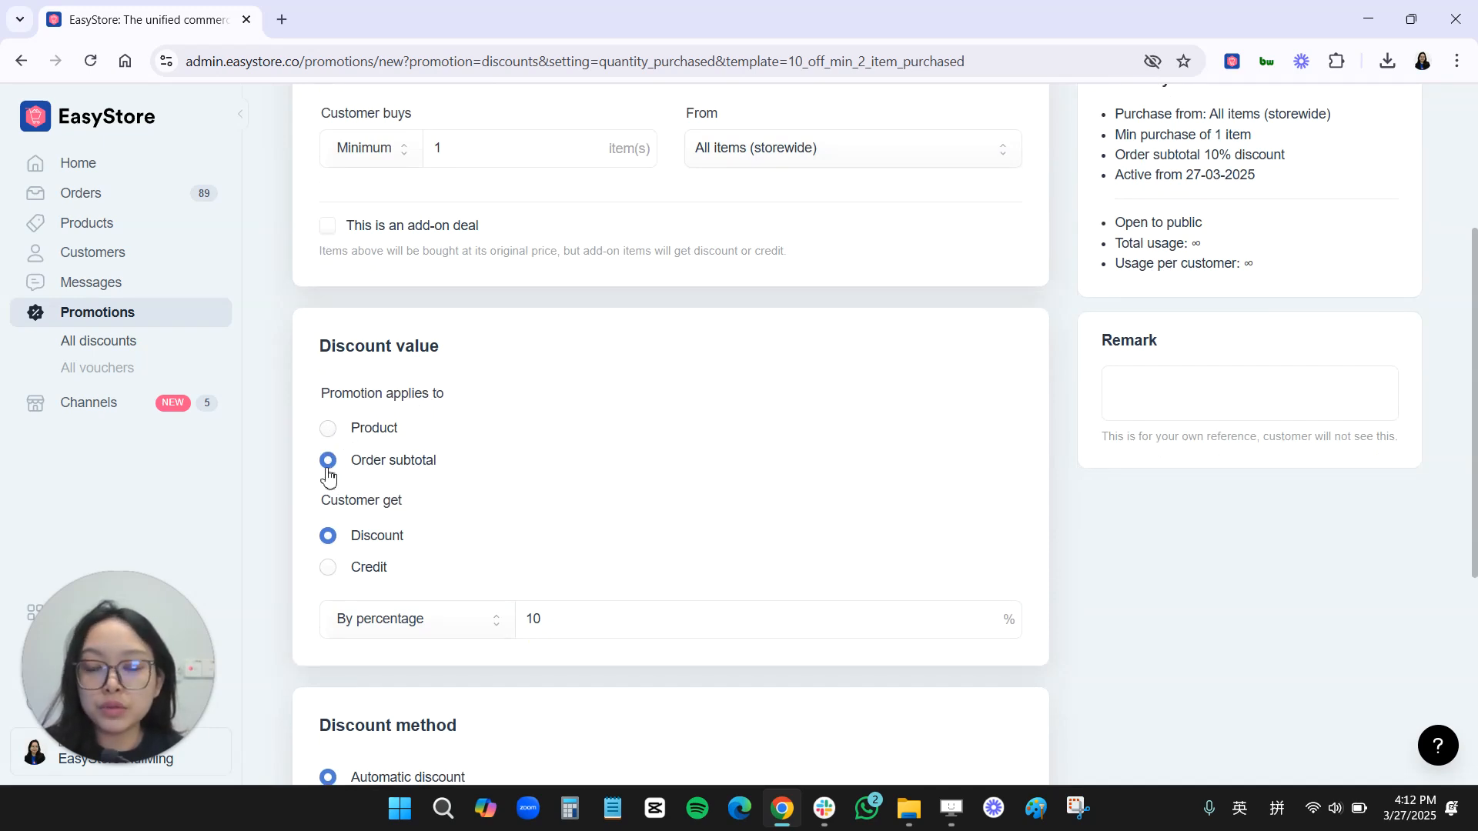
pyautogui.scroll(-4, 426, 501)
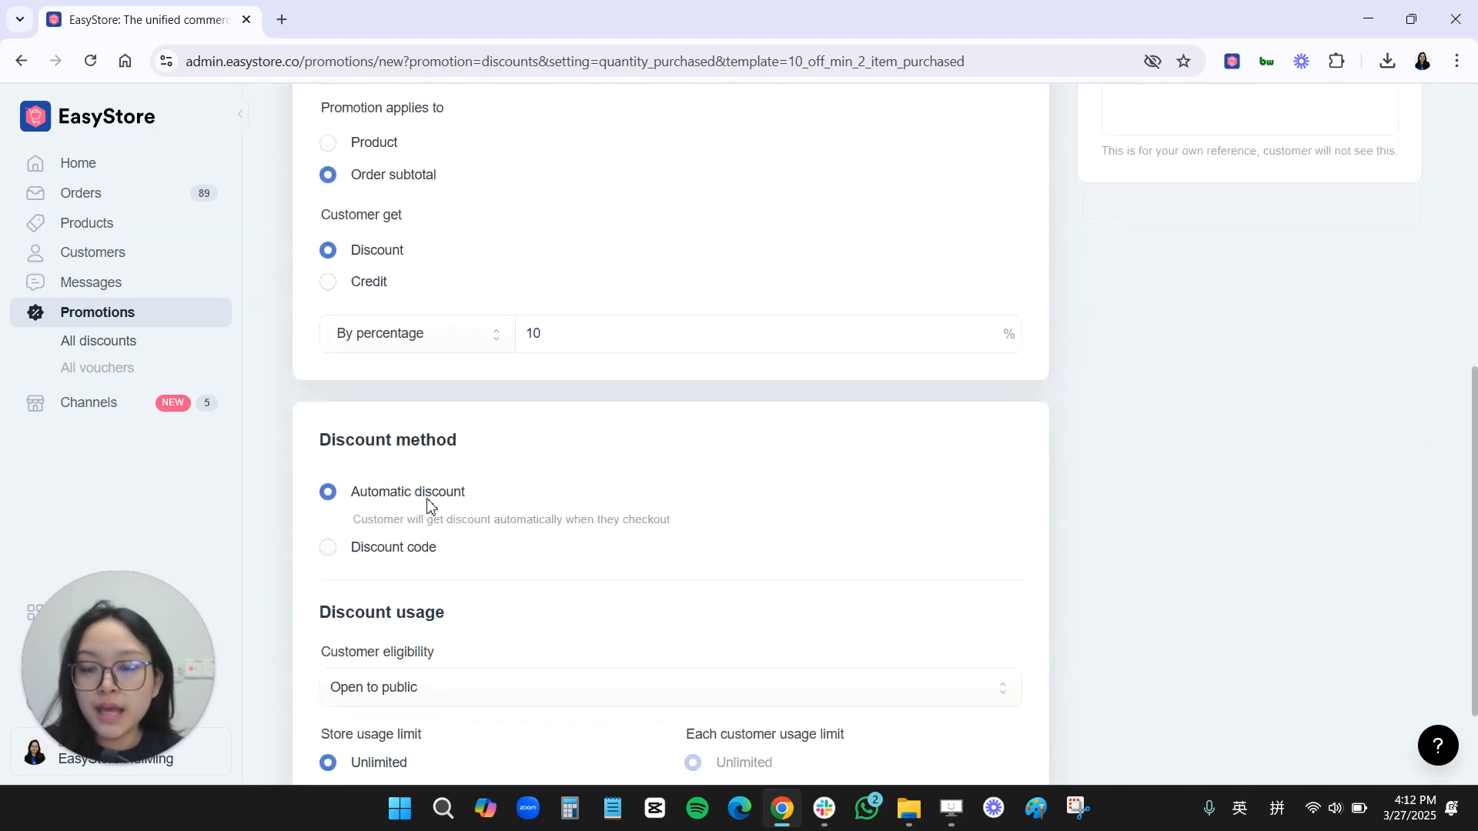
pyautogui.scroll(1, 385, 381)
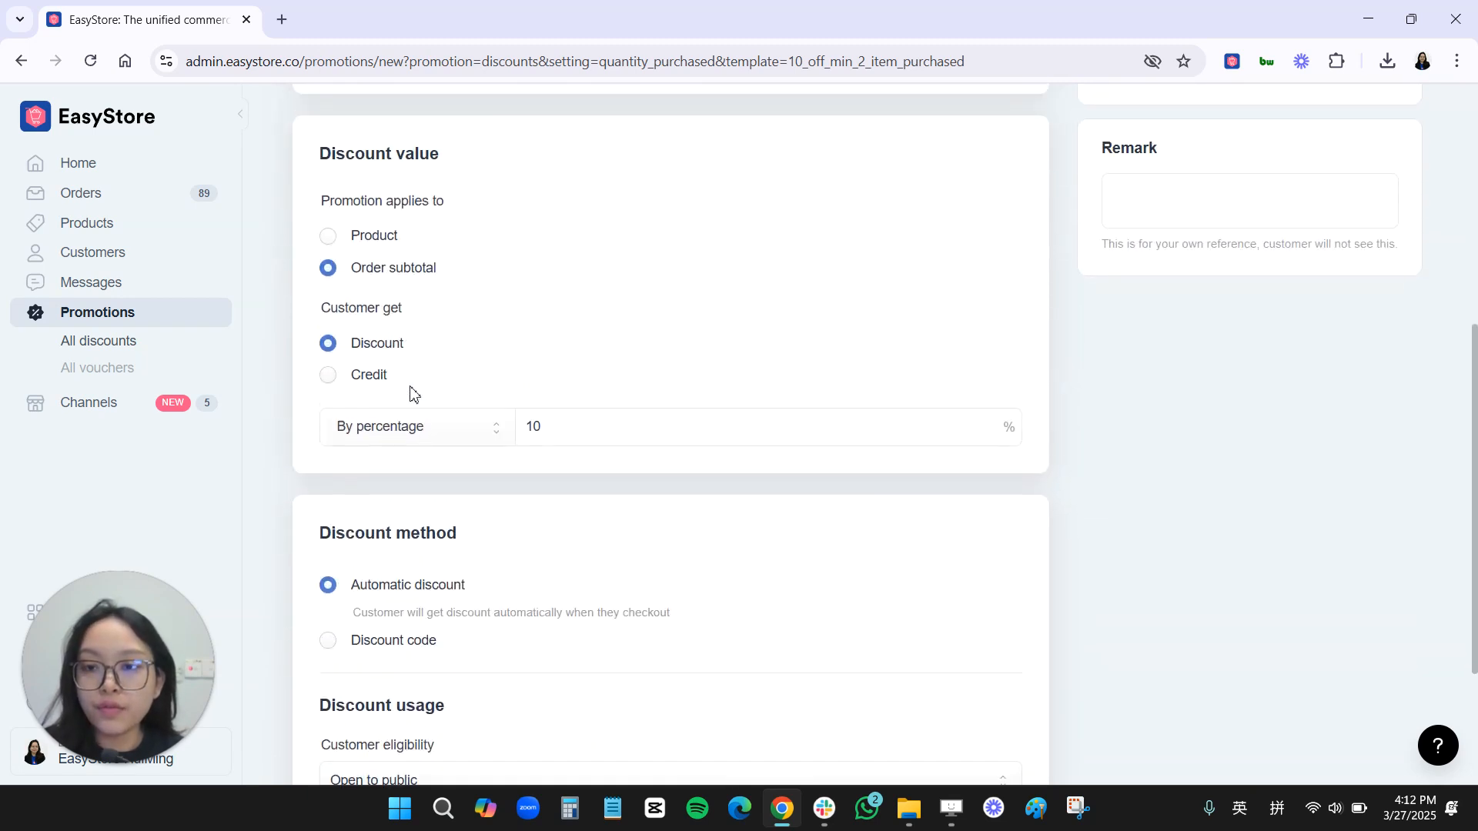
pyautogui.click(386, 439)
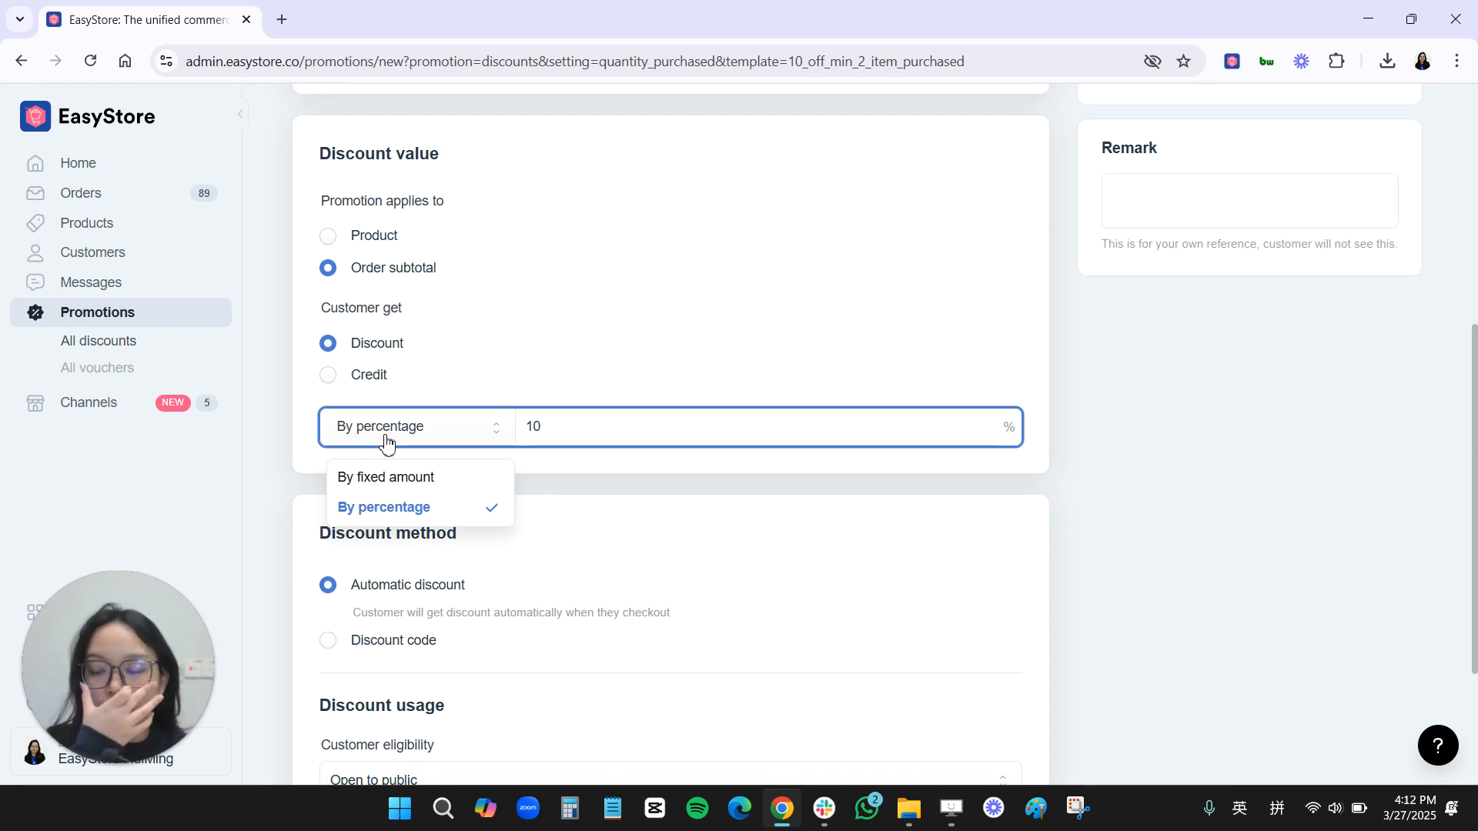
pyautogui.click(546, 458)
pyautogui.moveTo(550, 432); pyautogui.dragTo(521, 432)
pyautogui.write('20')
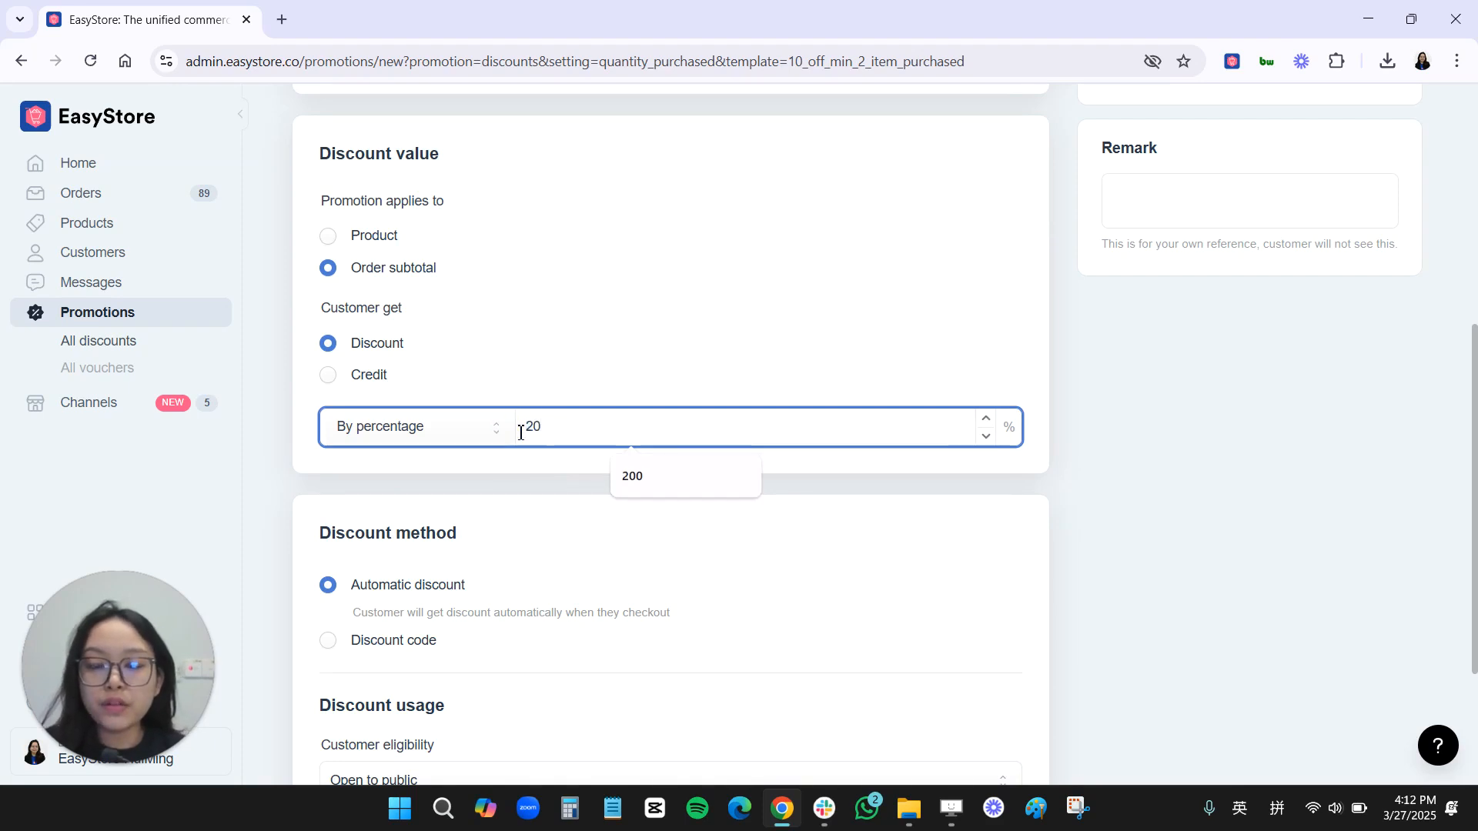
pyautogui.click(519, 485)
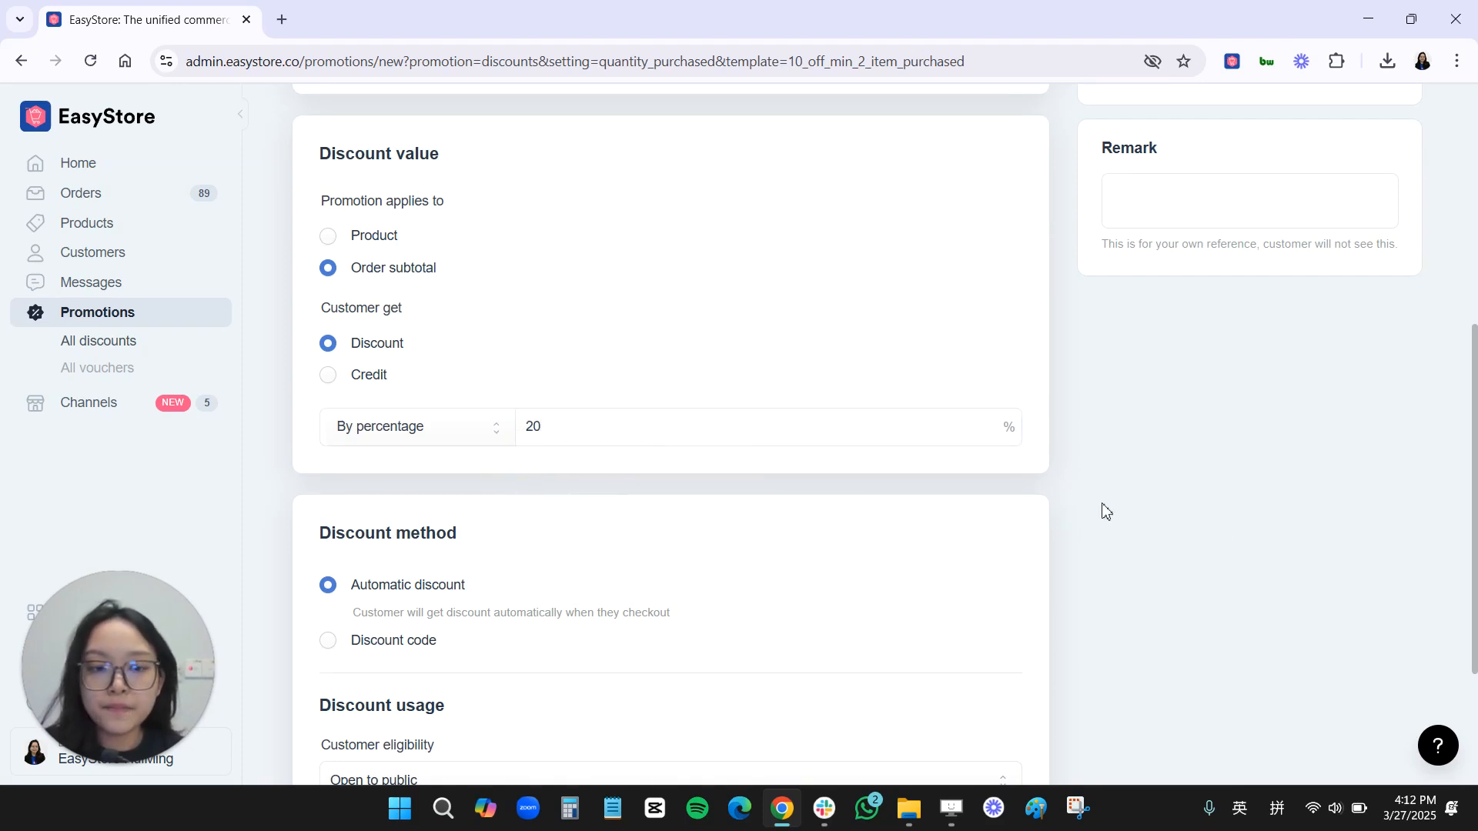
# - Try the discount code method with the code MEMBER20 and return the method to automatic discount
pyautogui.scroll(-3, 432, 313)
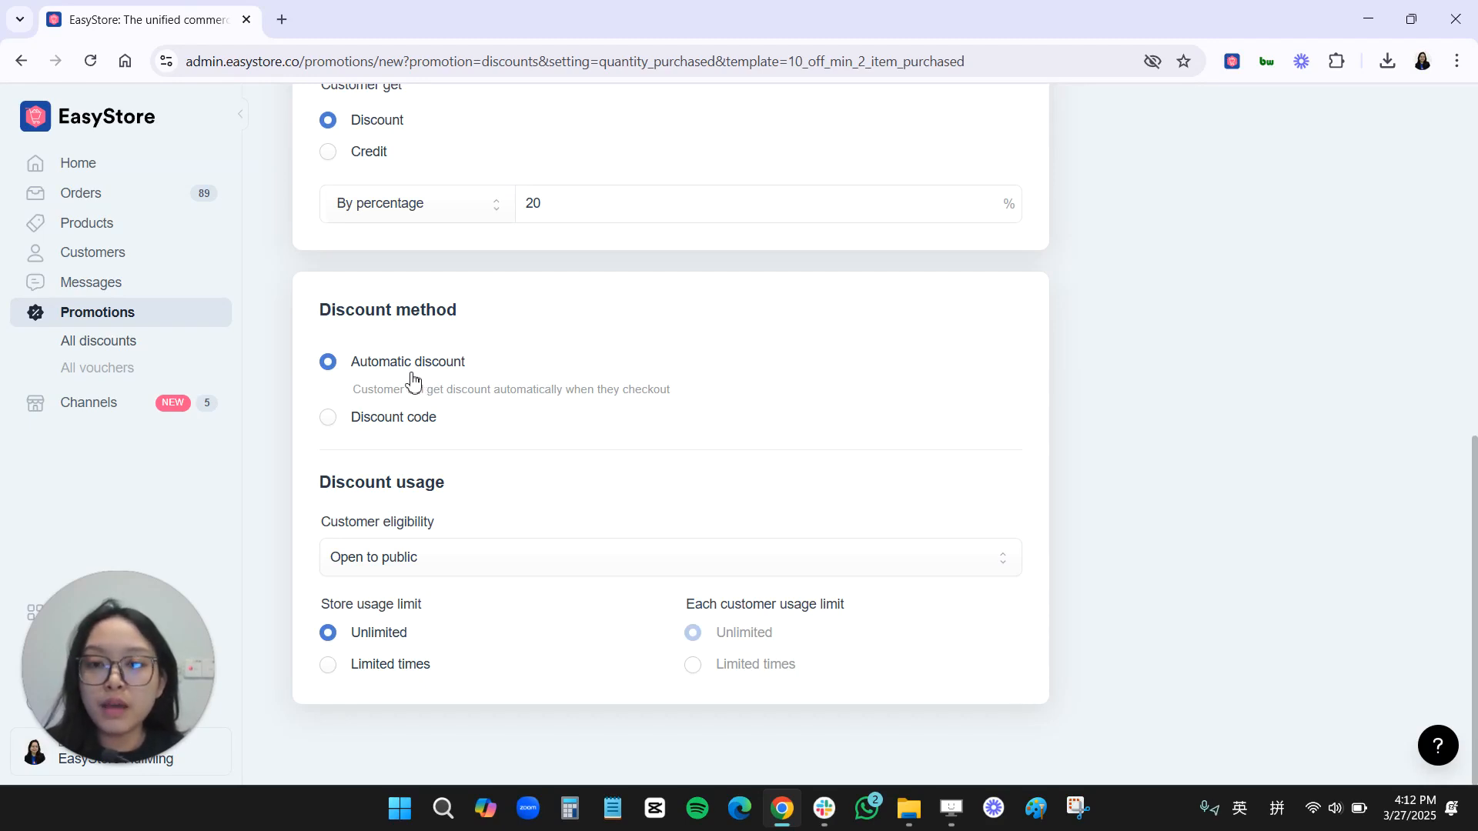
pyautogui.click(329, 422)
pyautogui.click(389, 458)
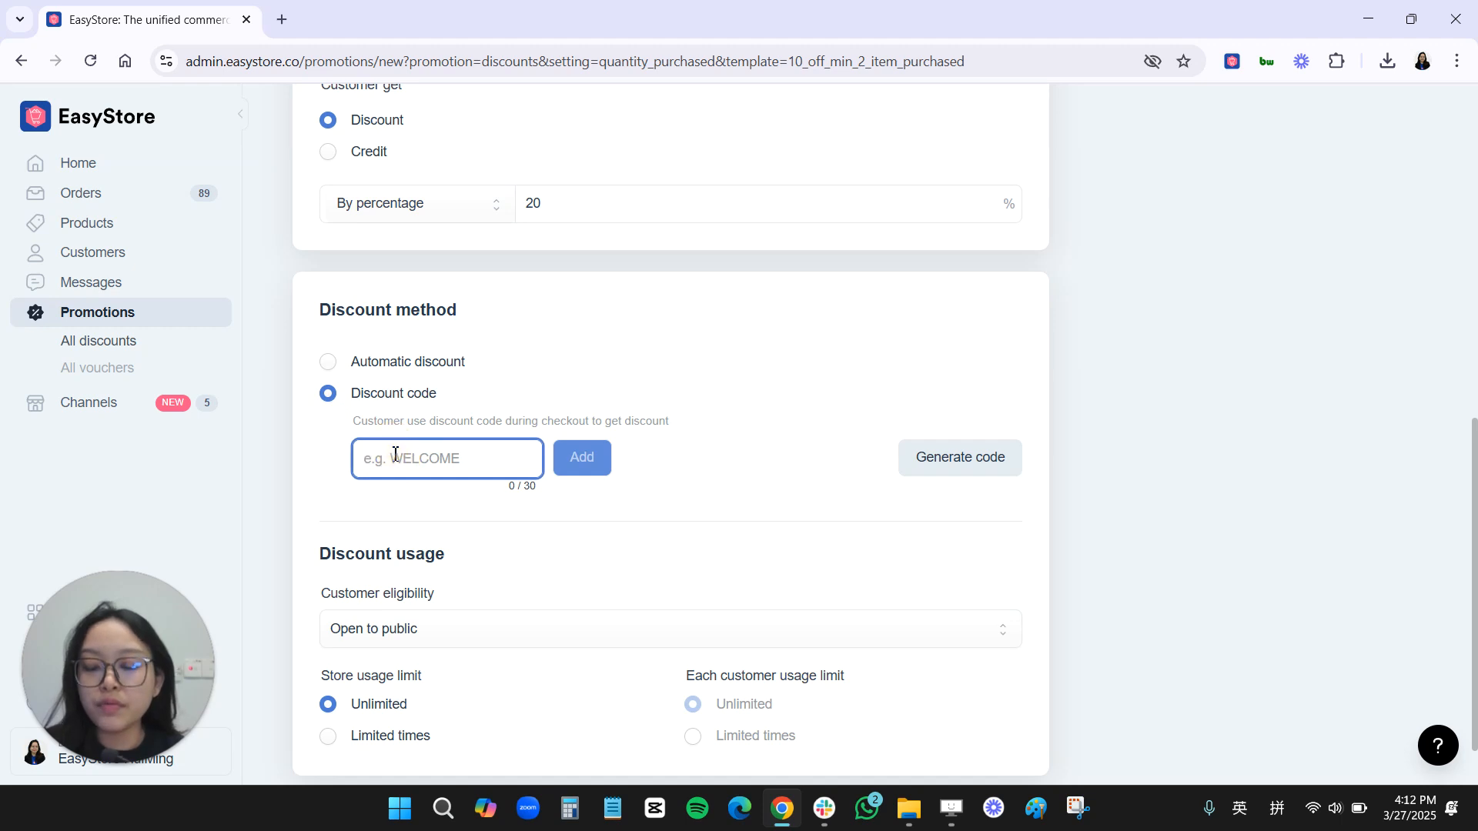
pyautogui.write('MEMBERS')
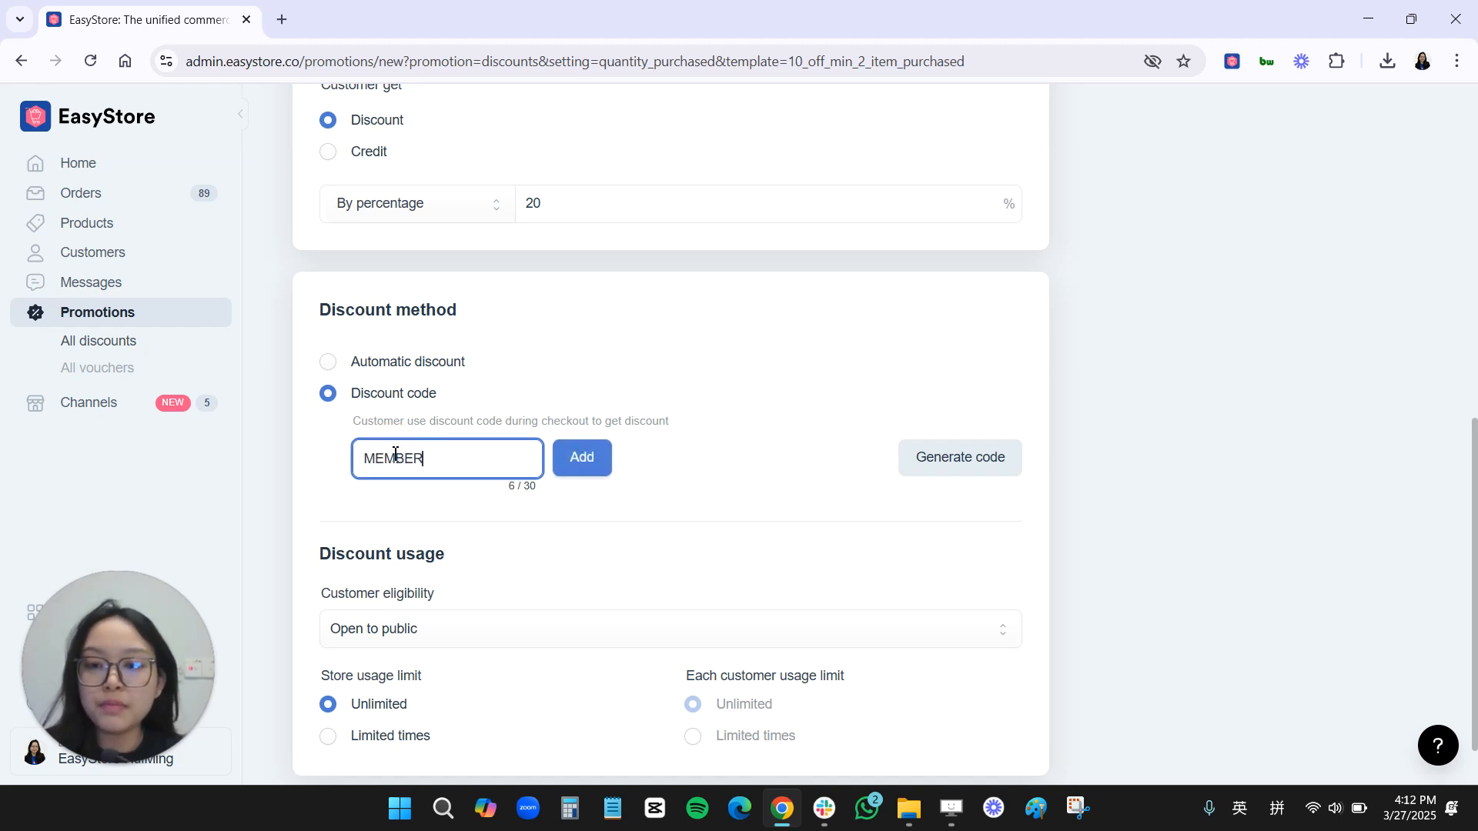
pyautogui.press('BackSpace')
pyautogui.write('20')
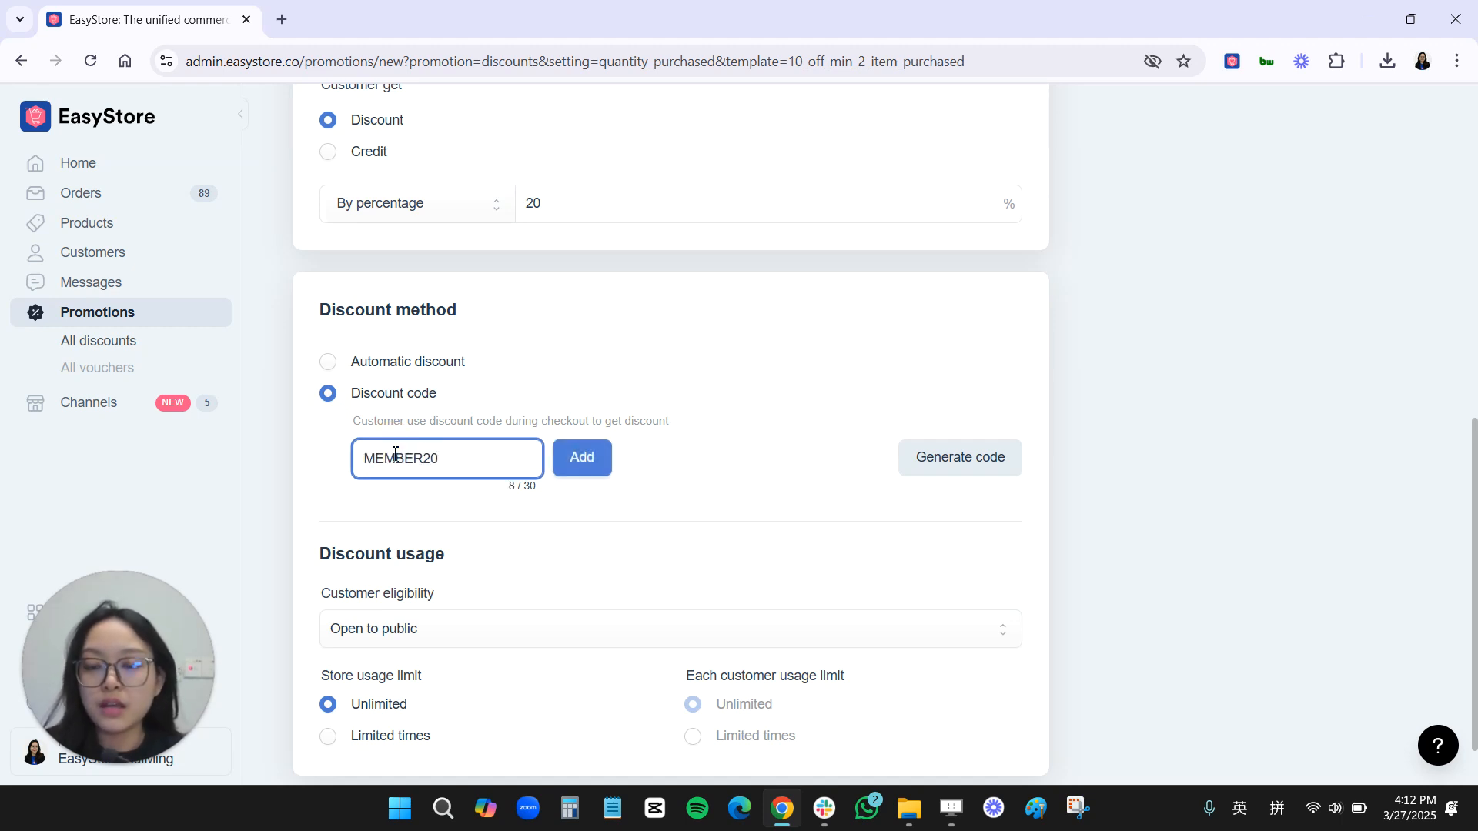
pyautogui.click(327, 367)
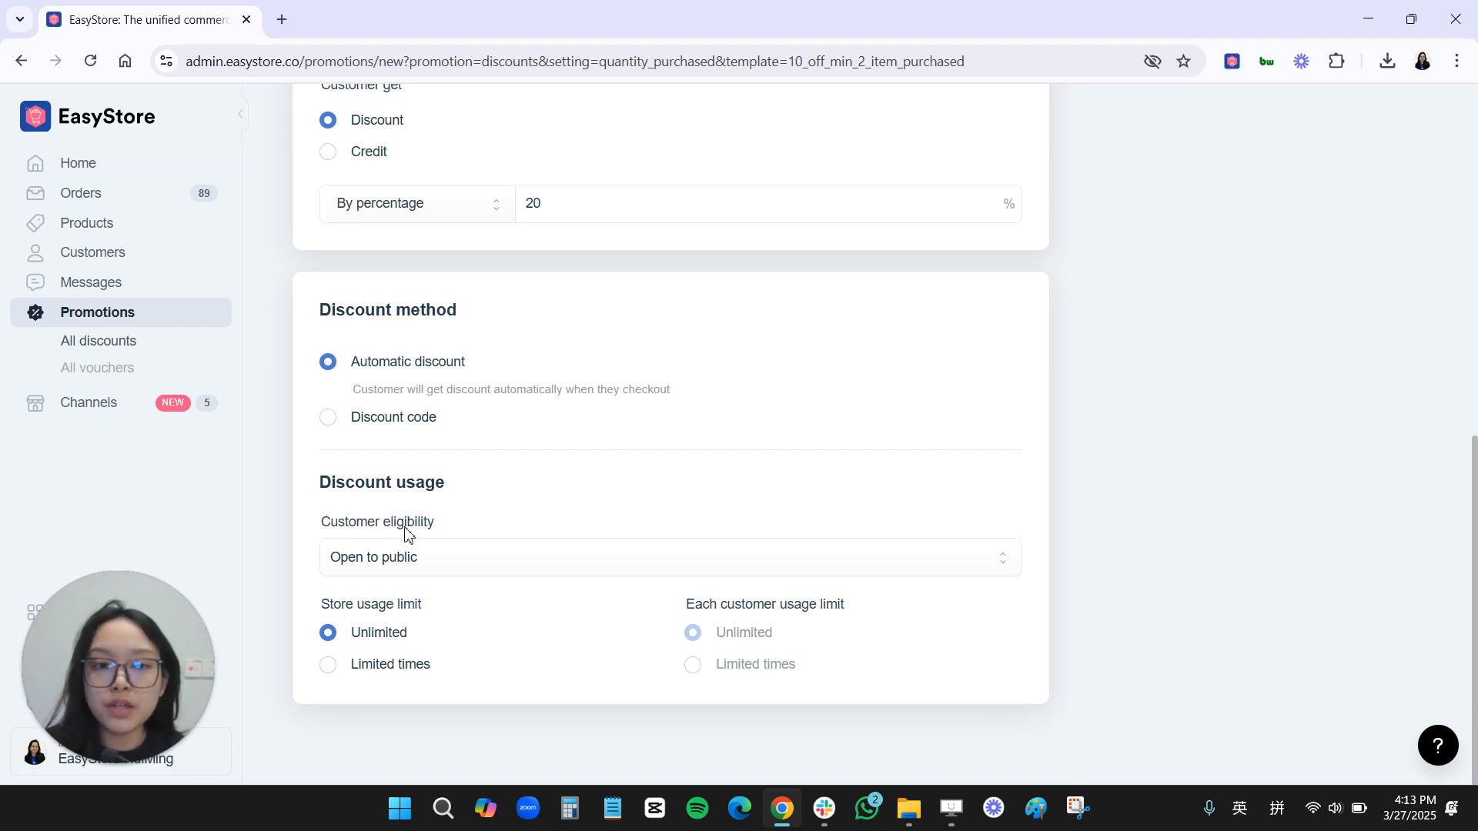
# - Restrict customer eligibility to selected membership tiers: Diamond, Platinum, Gold and Silver
pyautogui.click(402, 561)
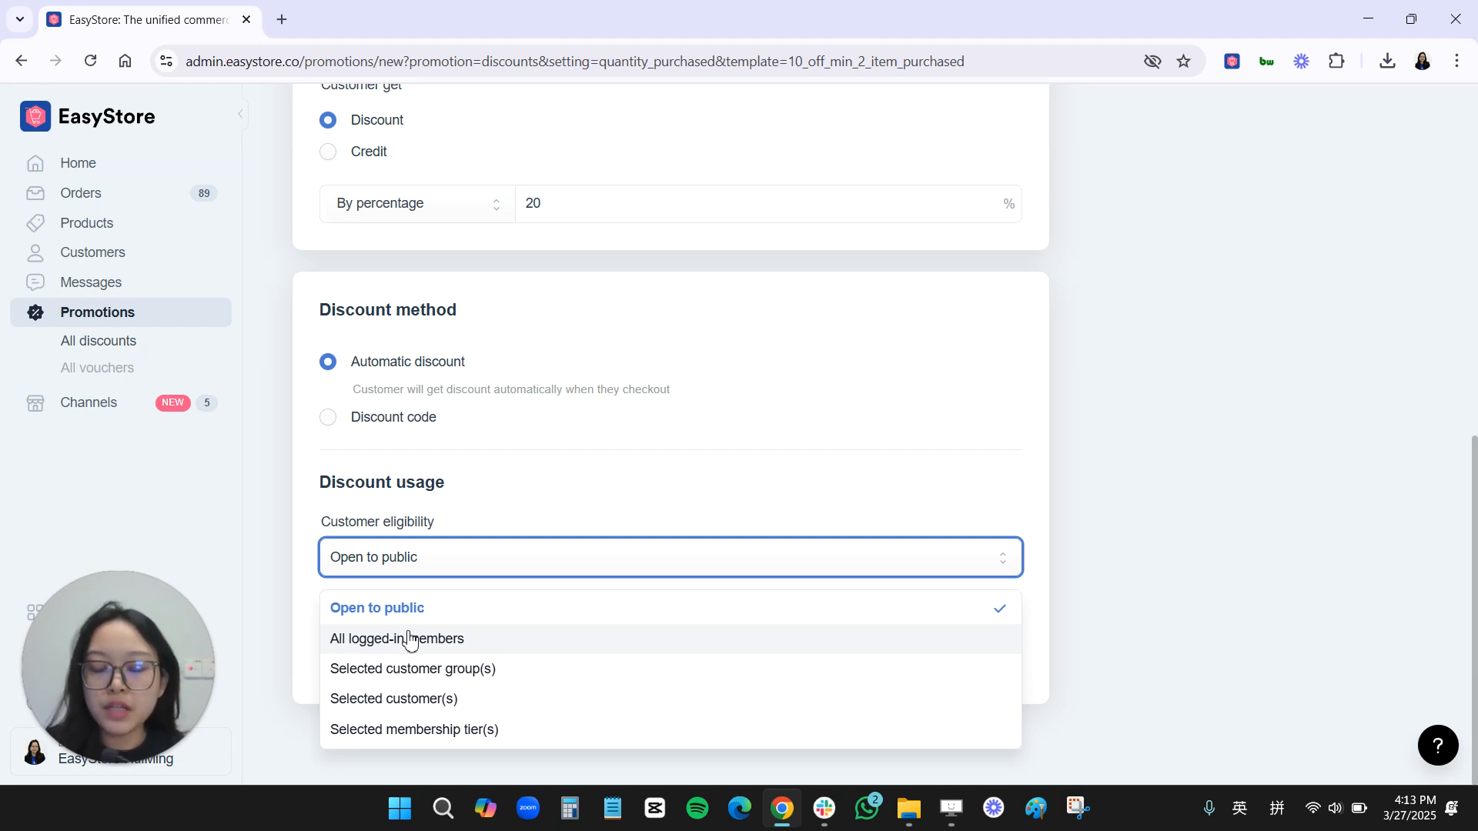
pyautogui.click(419, 728)
pyautogui.click(429, 619)
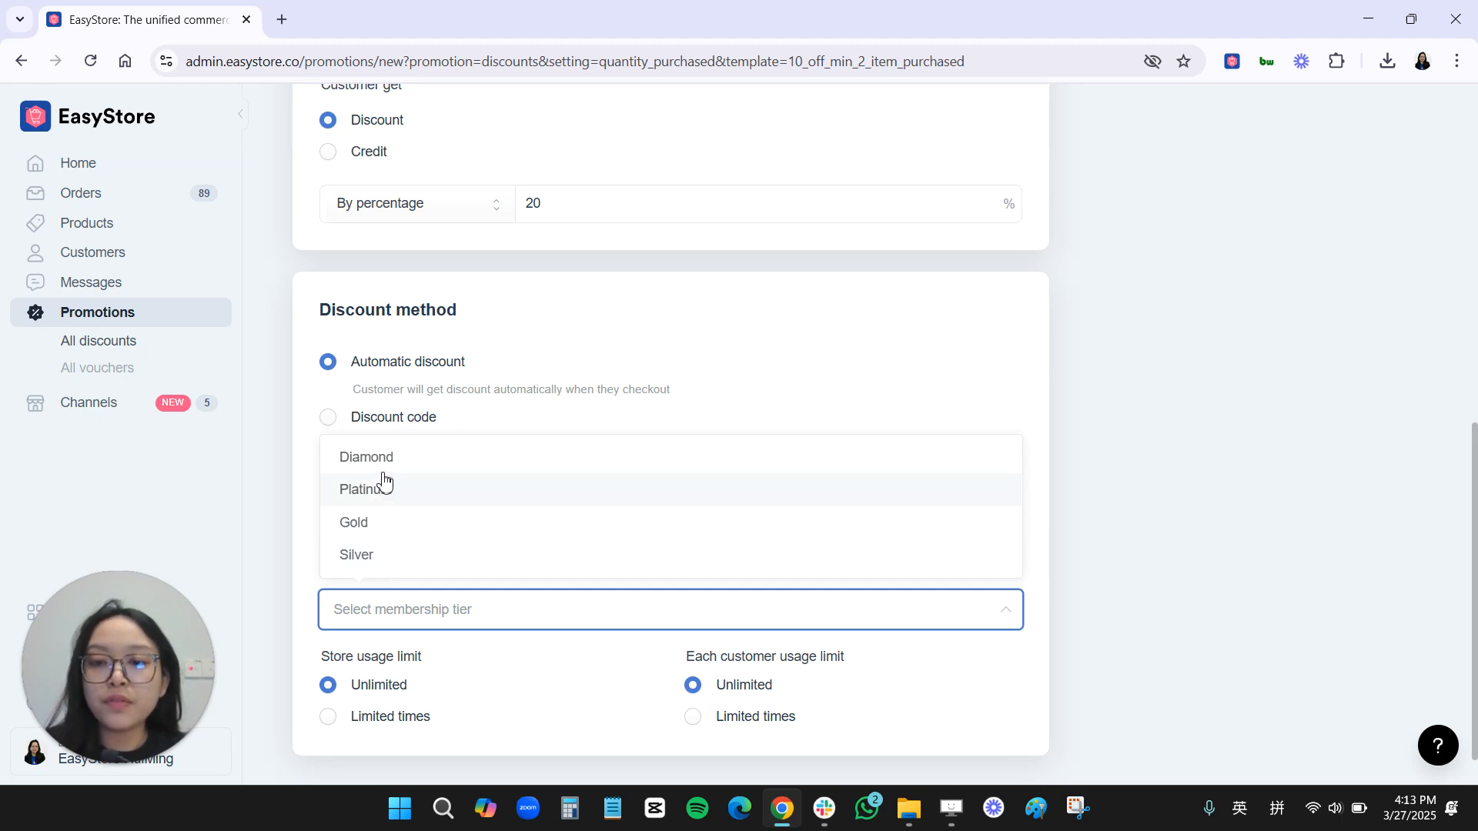
pyautogui.click(375, 461)
pyautogui.click(380, 493)
pyautogui.click(389, 522)
pyautogui.click(392, 555)
pyautogui.click(532, 677)
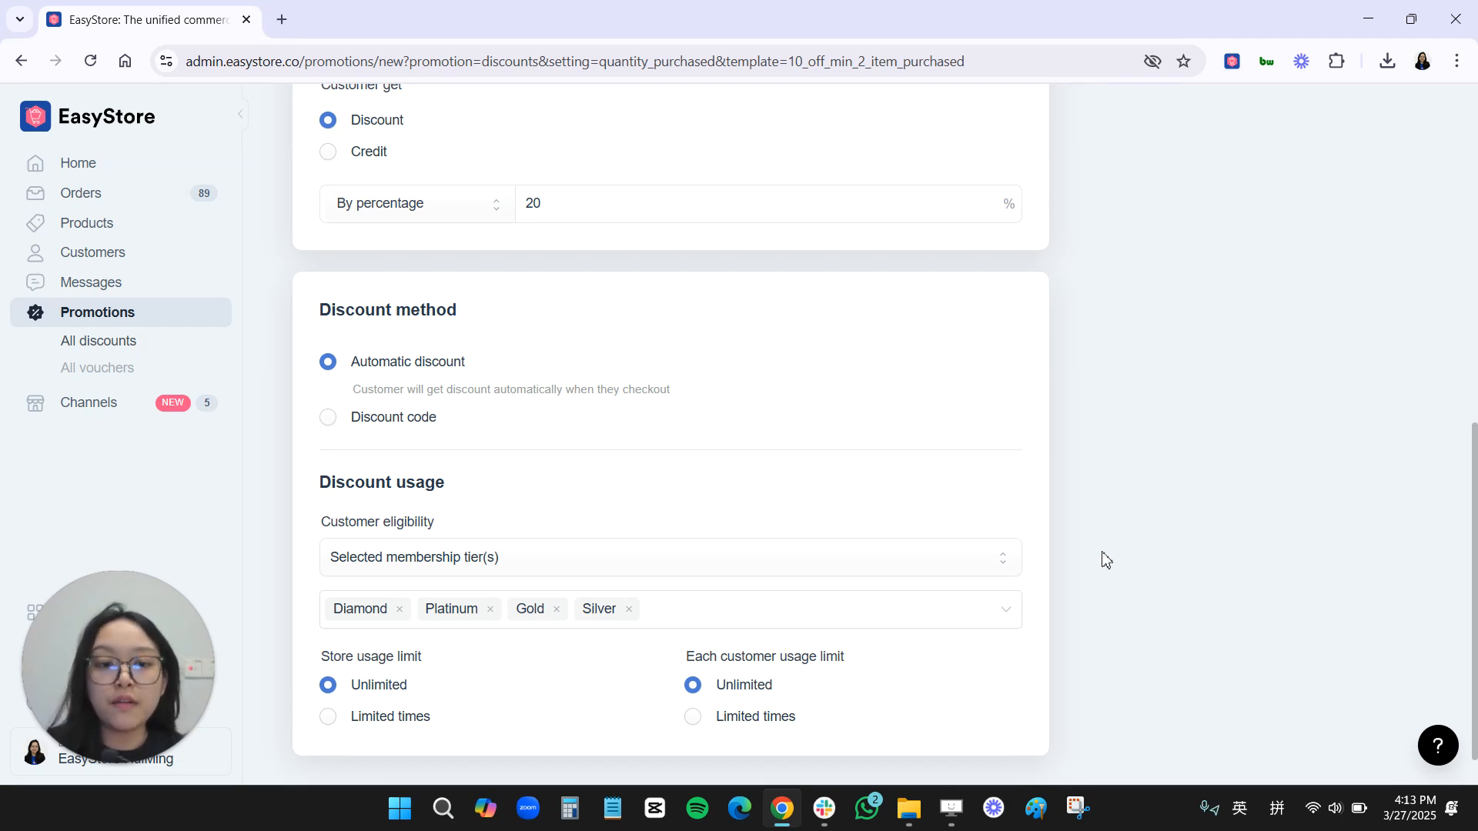
# - Try a store usage limit of 100 times and return the limit to unlimited
pyautogui.scroll(-1, 551, 588)
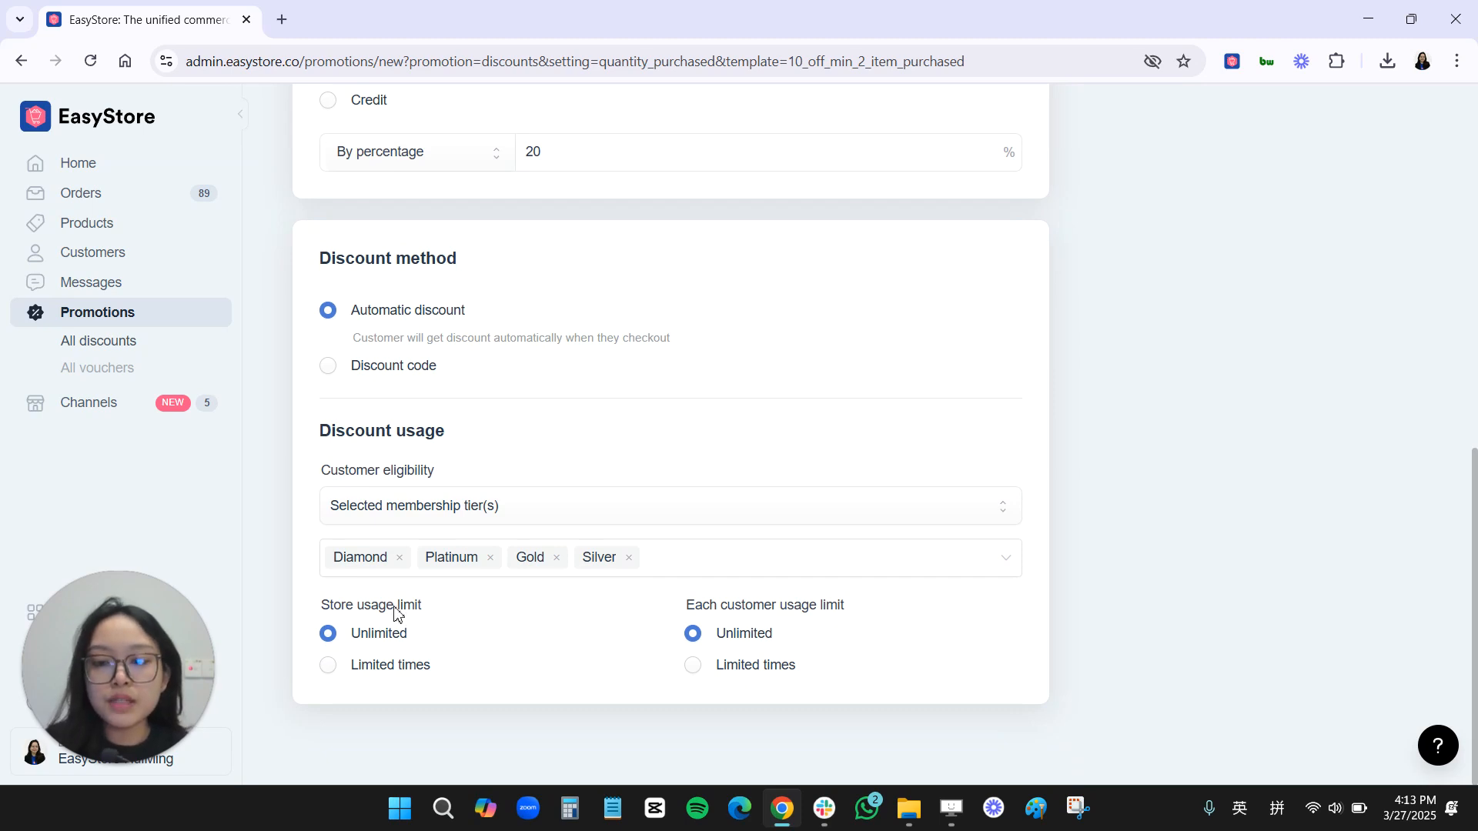
pyautogui.click(331, 675)
pyautogui.doubleClick(405, 706)
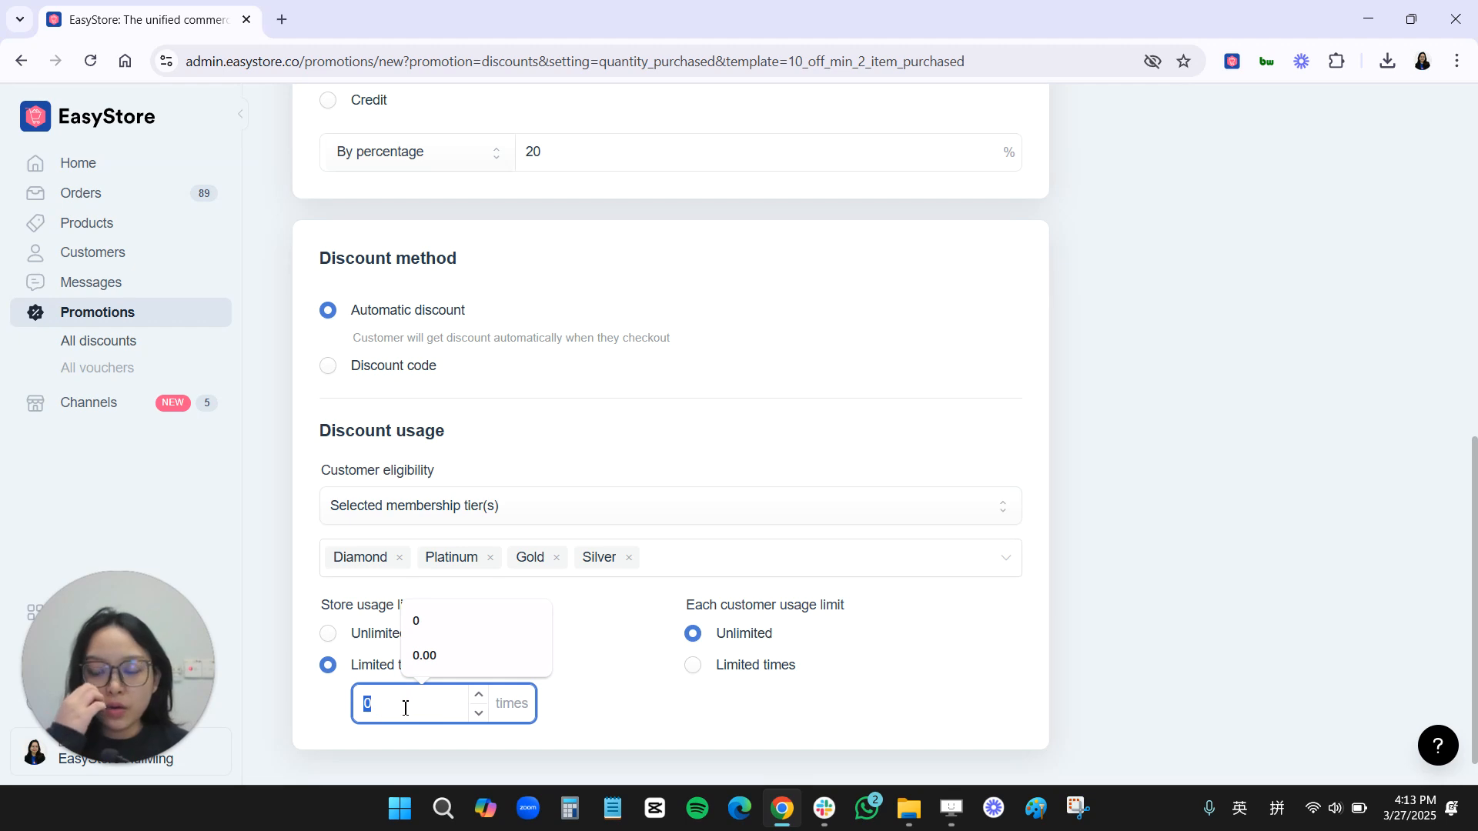
pyautogui.write('100')
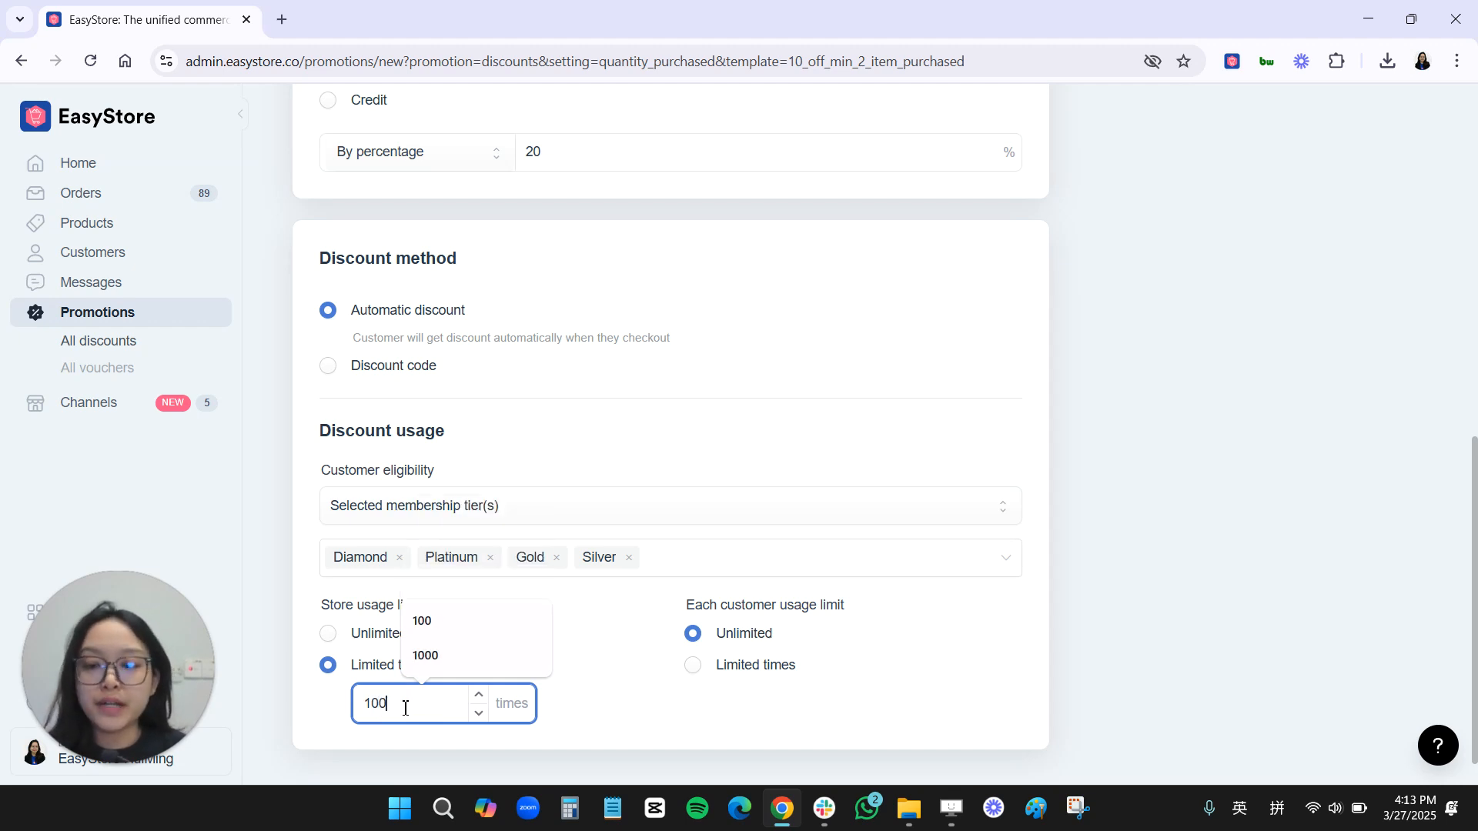
pyautogui.click(324, 723)
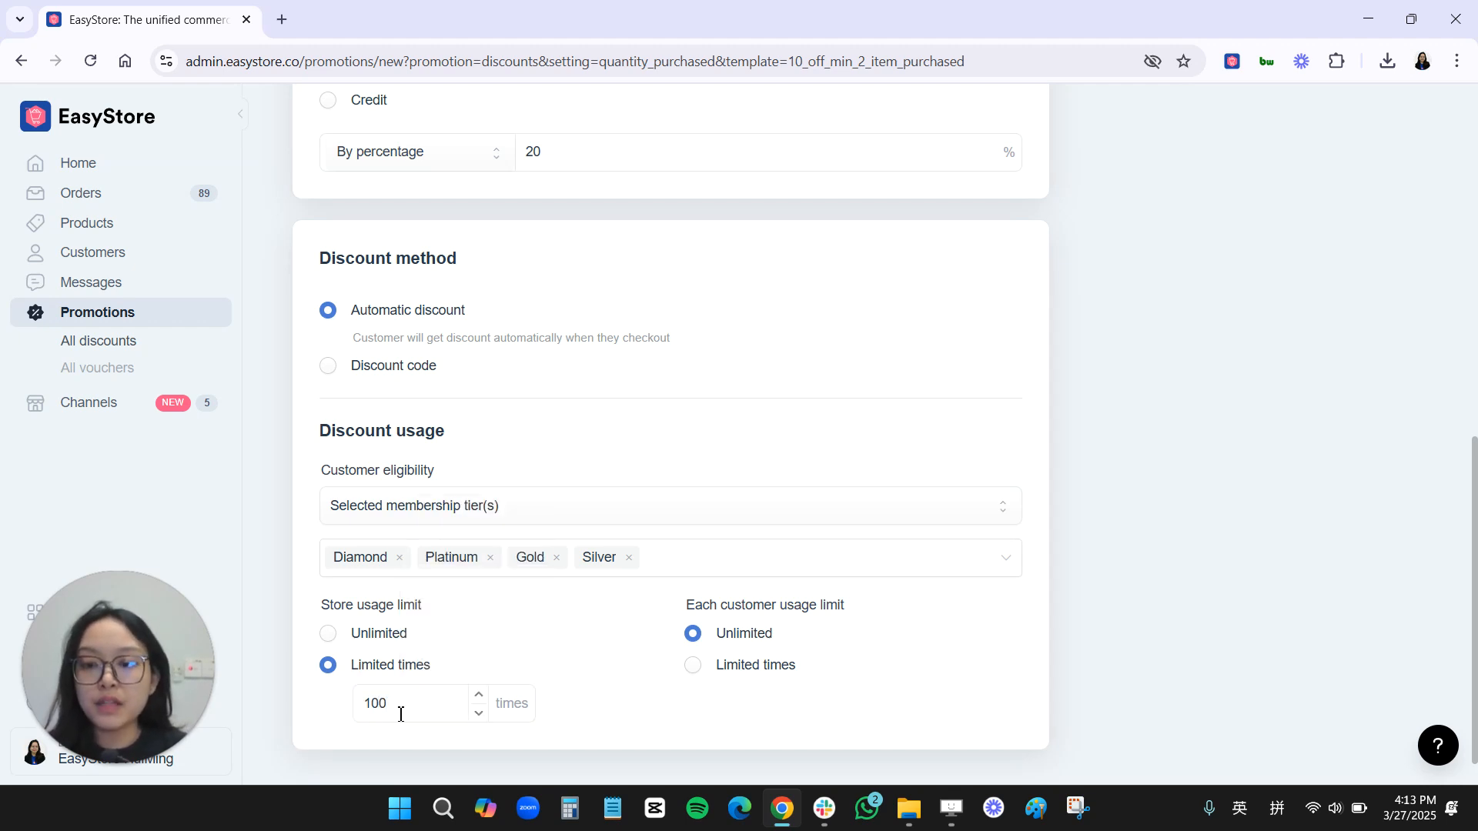
pyautogui.click(329, 644)
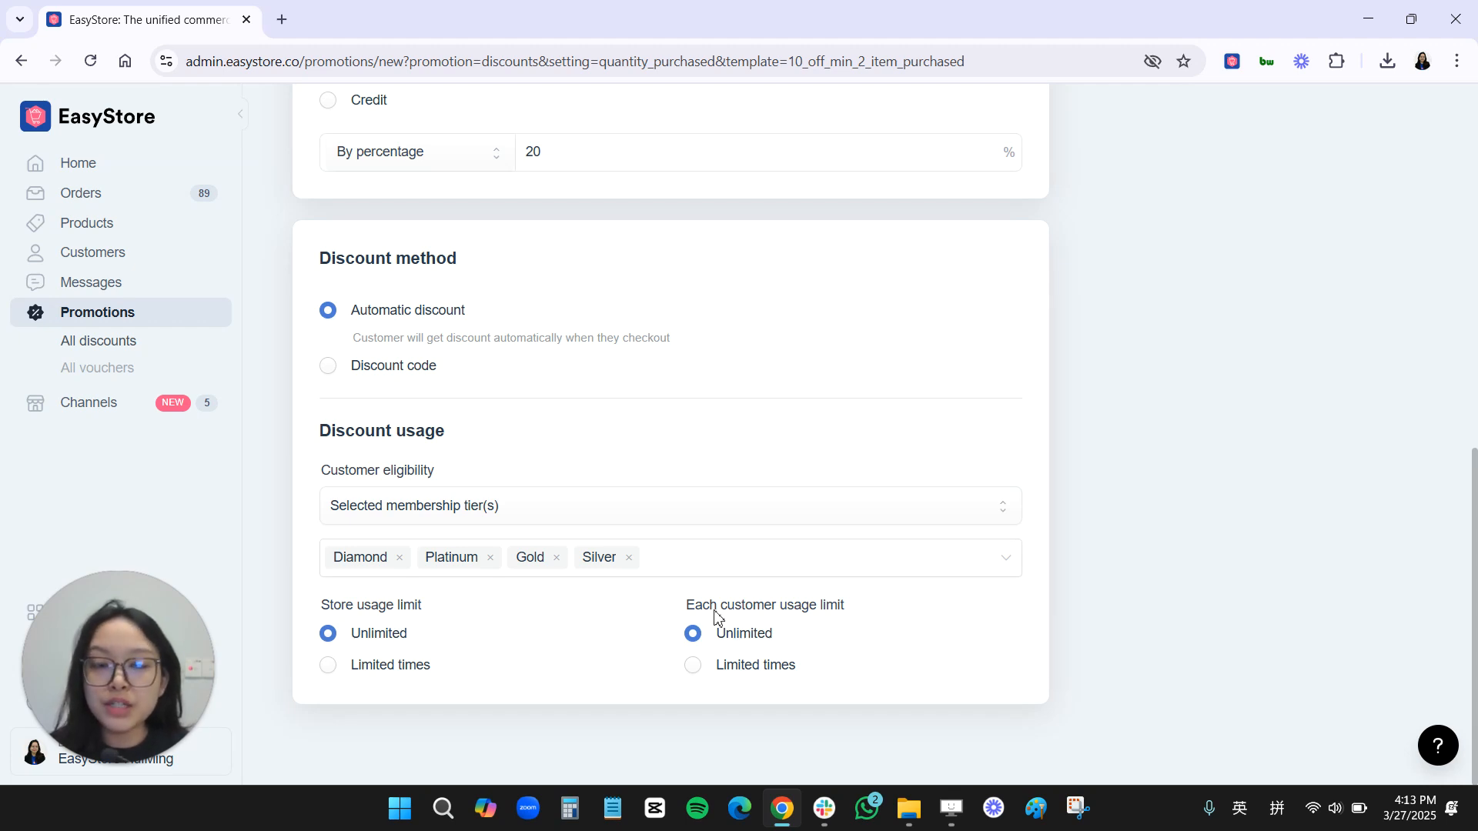
# - Limit each customer's usage of the discount to 1 time
pyautogui.click(692, 664)
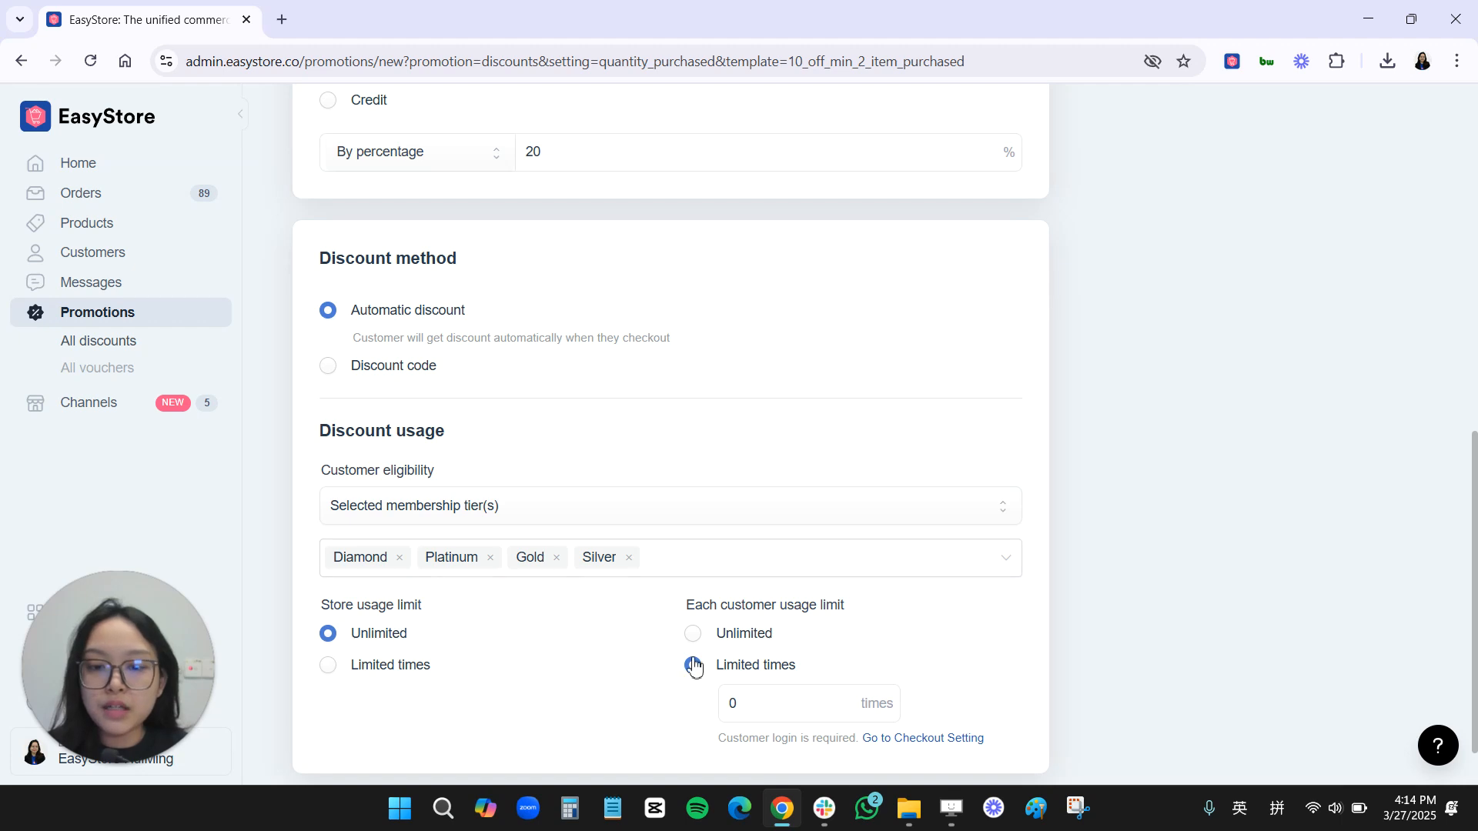
pyautogui.doubleClick(745, 696)
pyautogui.write('1')
pyautogui.click(693, 733)
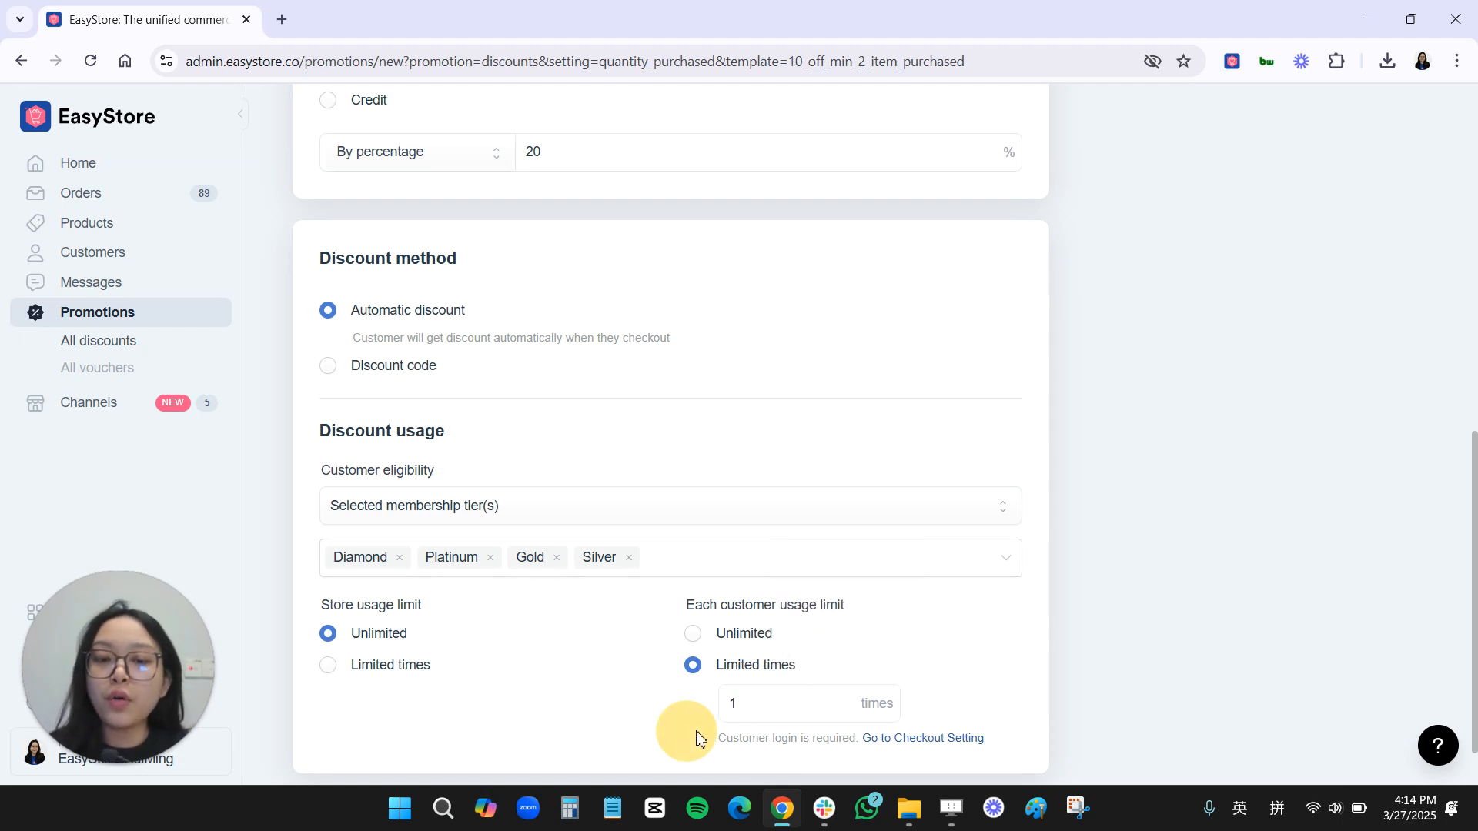
pyautogui.click(747, 704)
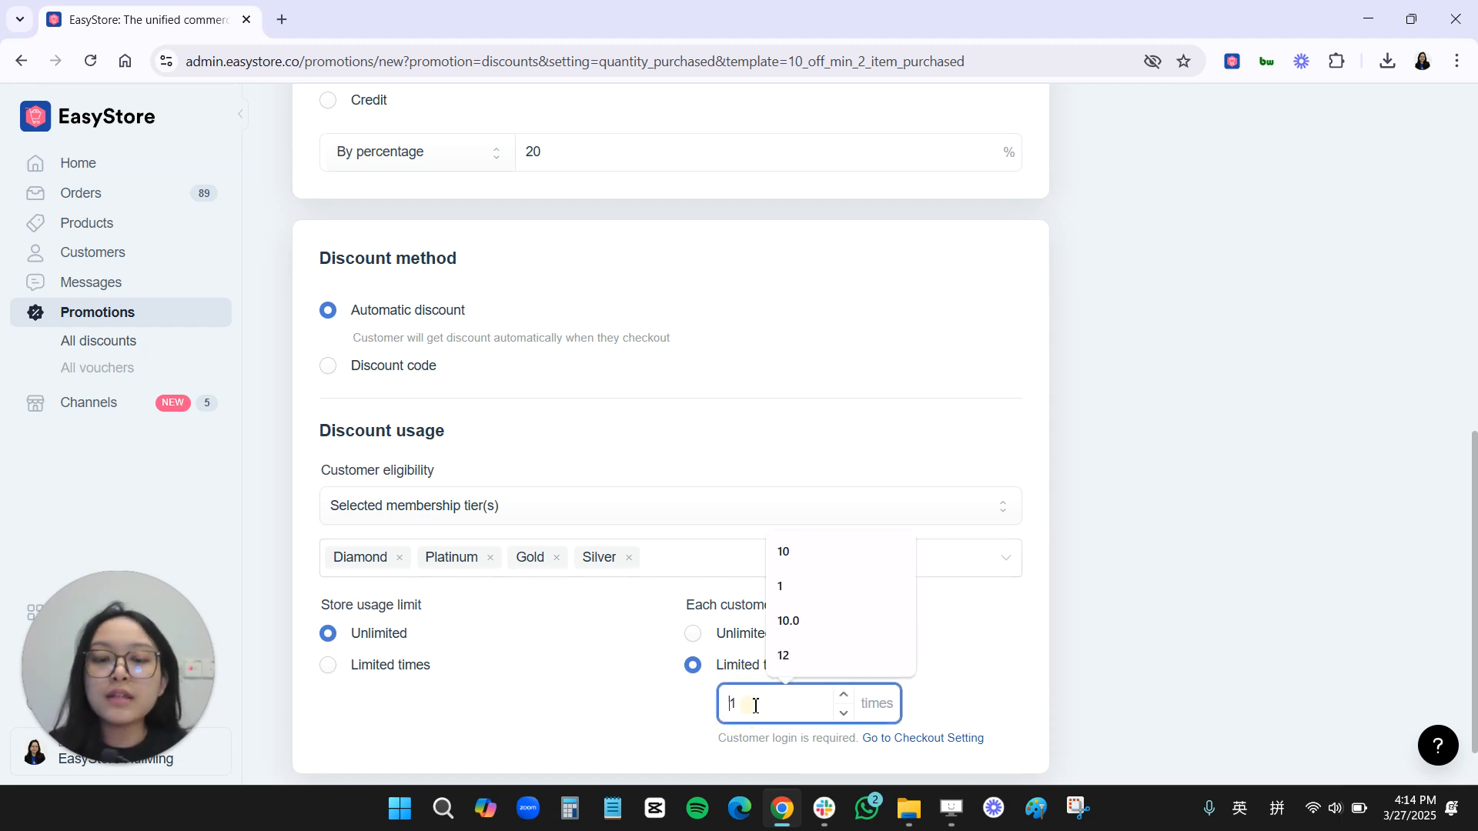
pyautogui.click(696, 720)
pyautogui.click(753, 717)
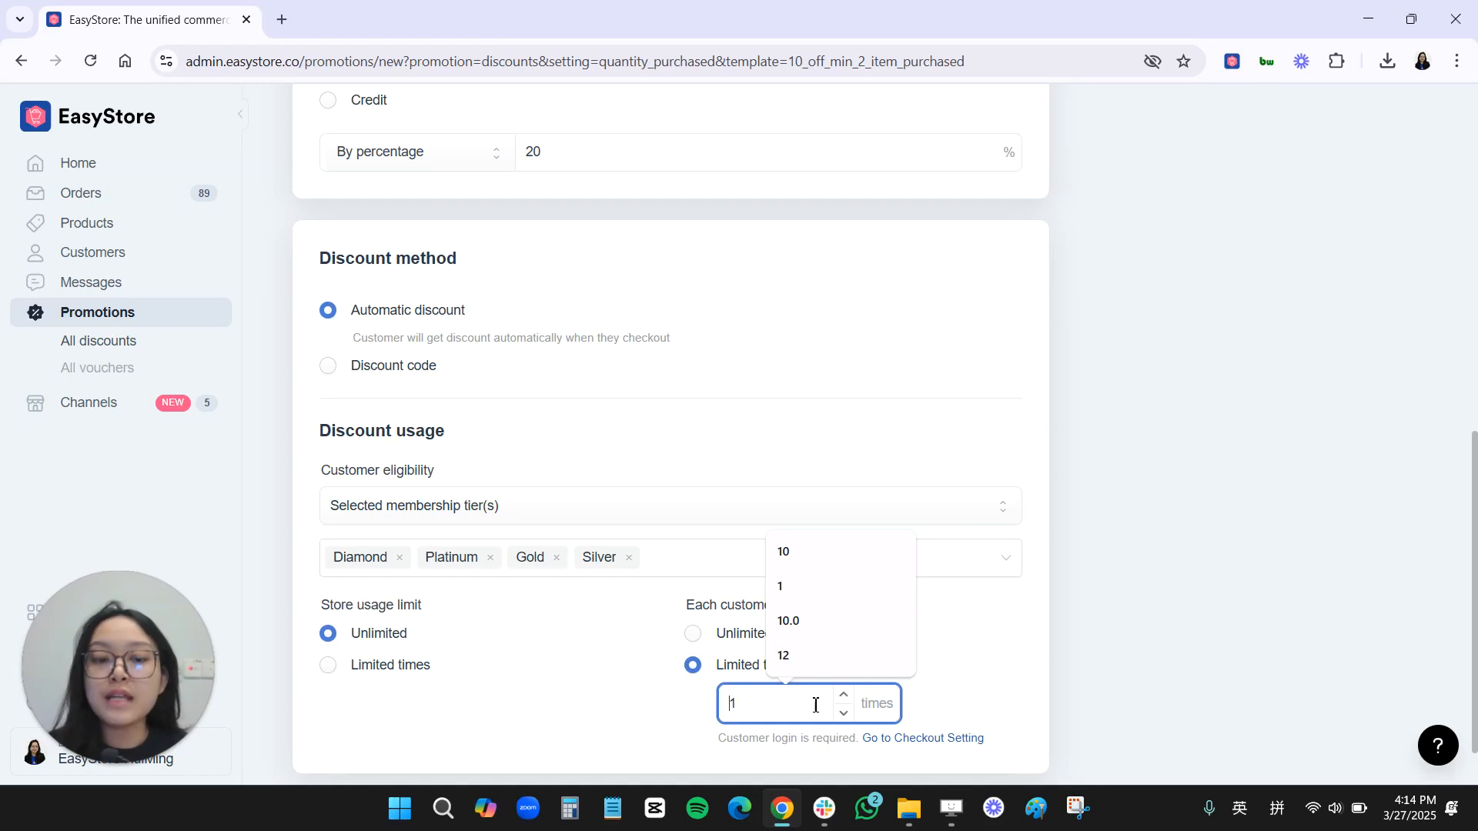
# - Review the discount's summary of purchase requirement, discount value, eligibility and usage limits
pyautogui.scroll(10, 1240, 482)
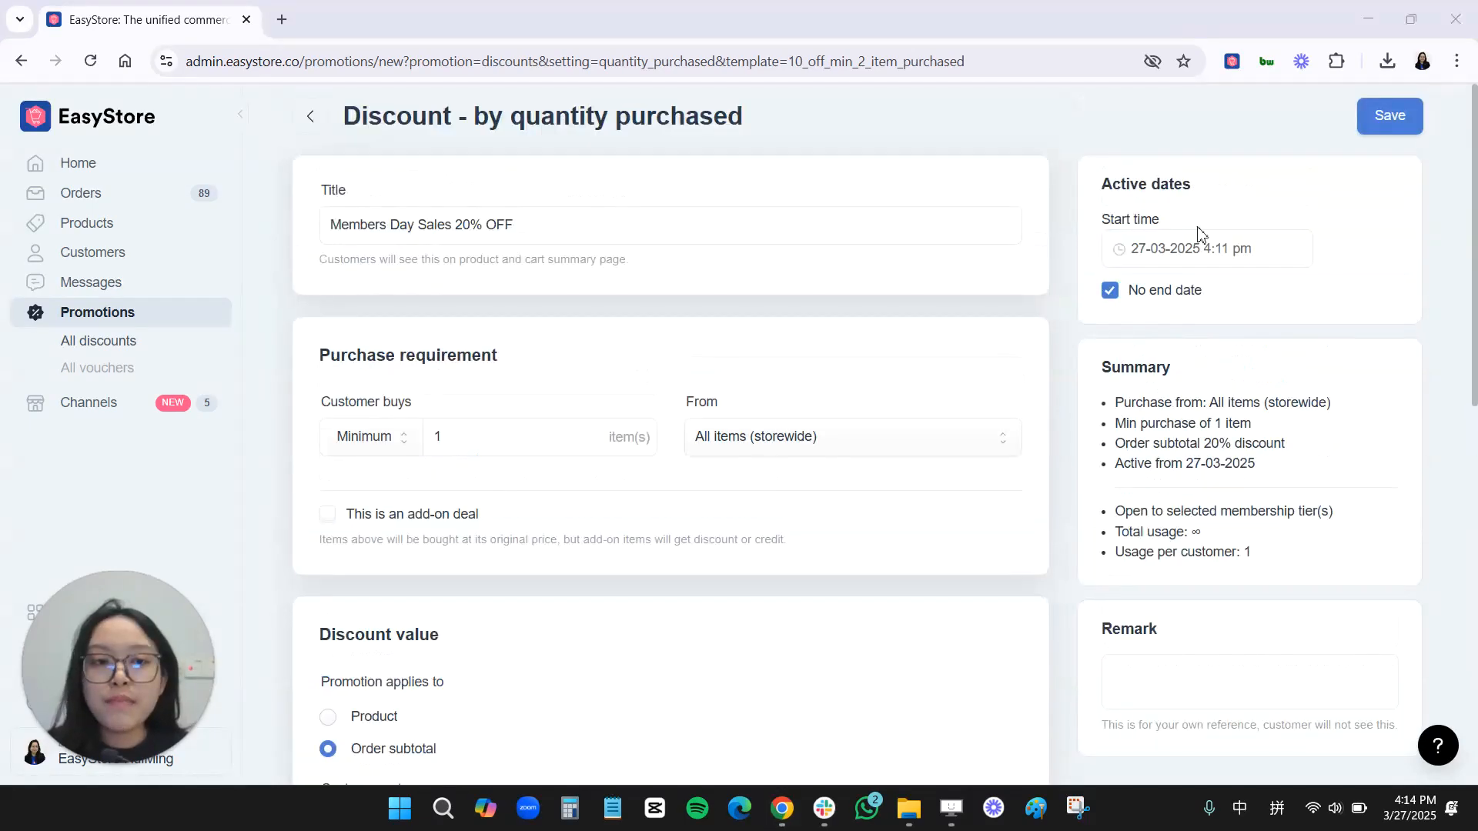
pyautogui.moveTo(1103, 371)
pyautogui.mouseDown()
pyautogui.moveTo(1166, 404)
pyautogui.moveTo(1247, 533)
pyautogui.moveTo(1109, 394)
pyautogui.mouseUp()
pyautogui.click(1254, 556)
pyautogui.click(1108, 394)
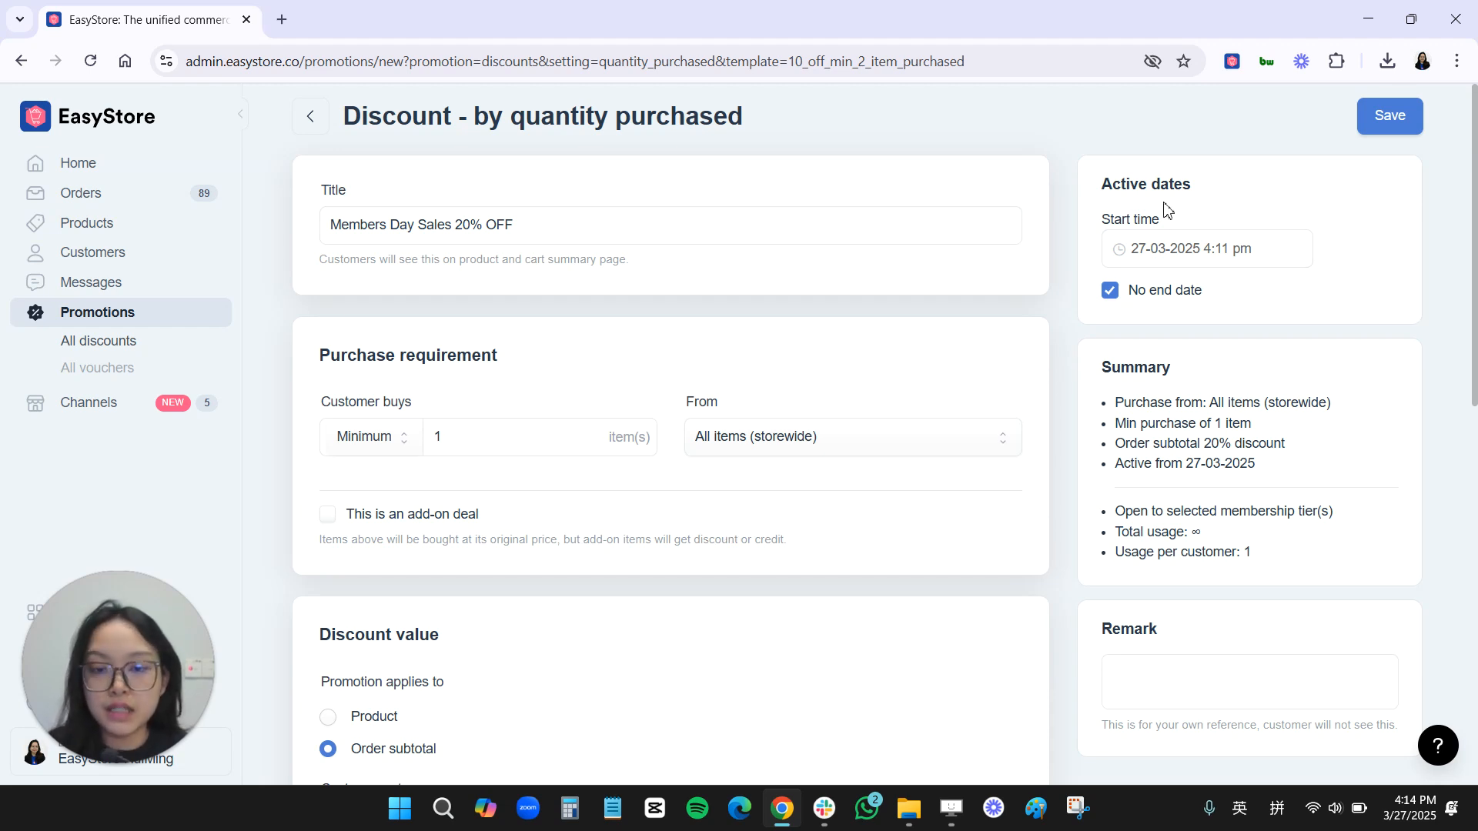
# - Give the discount an end date option by turning off the no-end-date setting, and set the start date to 01-04-2025
pyautogui.click(1109, 290)
pyautogui.click(1161, 257)
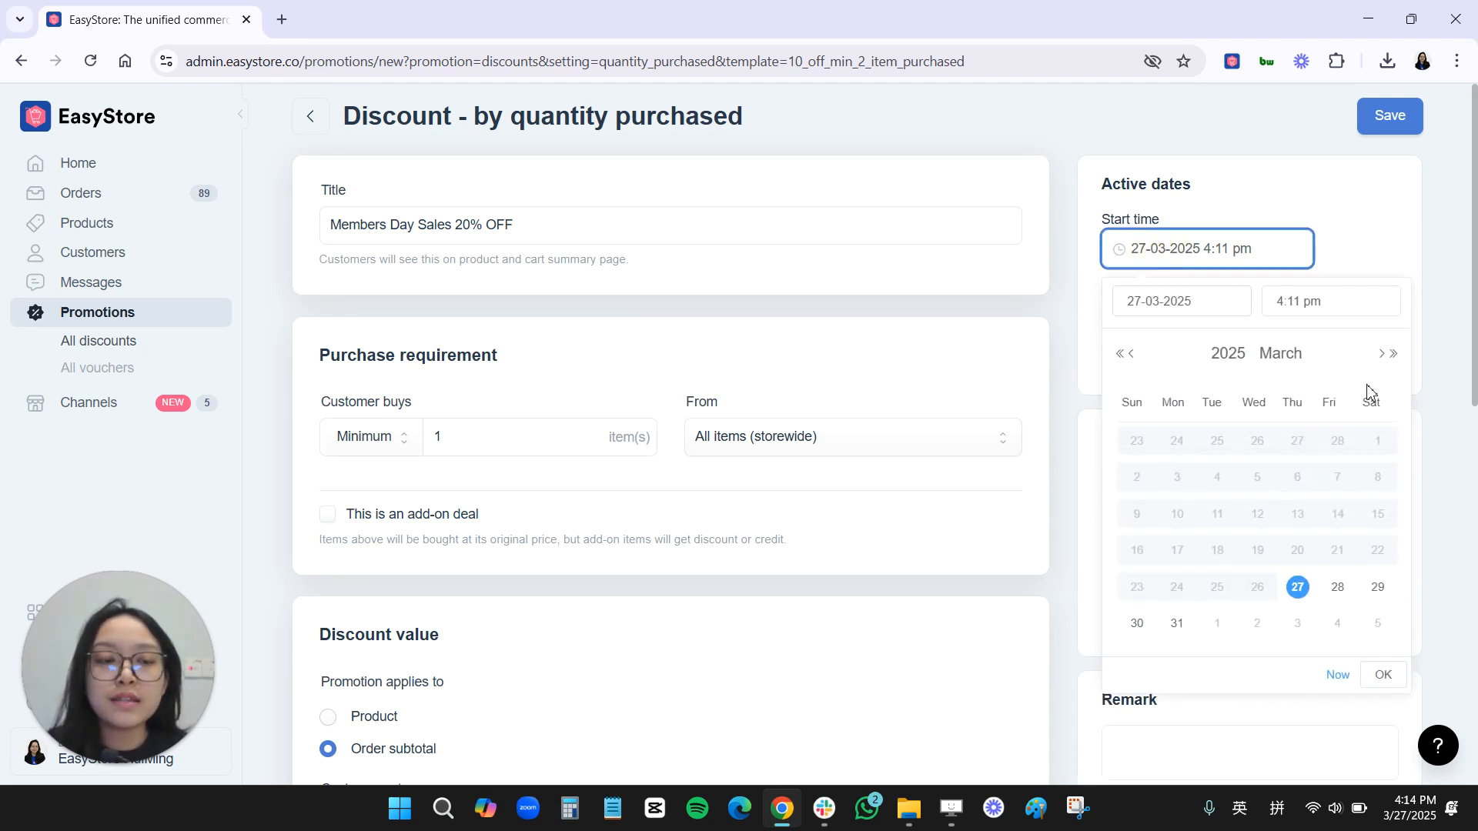
pyautogui.click(1383, 355)
pyautogui.click(1218, 443)
# - Try to enter 12:01 directly as the discount's start time
pyautogui.tripleClick(1285, 309)
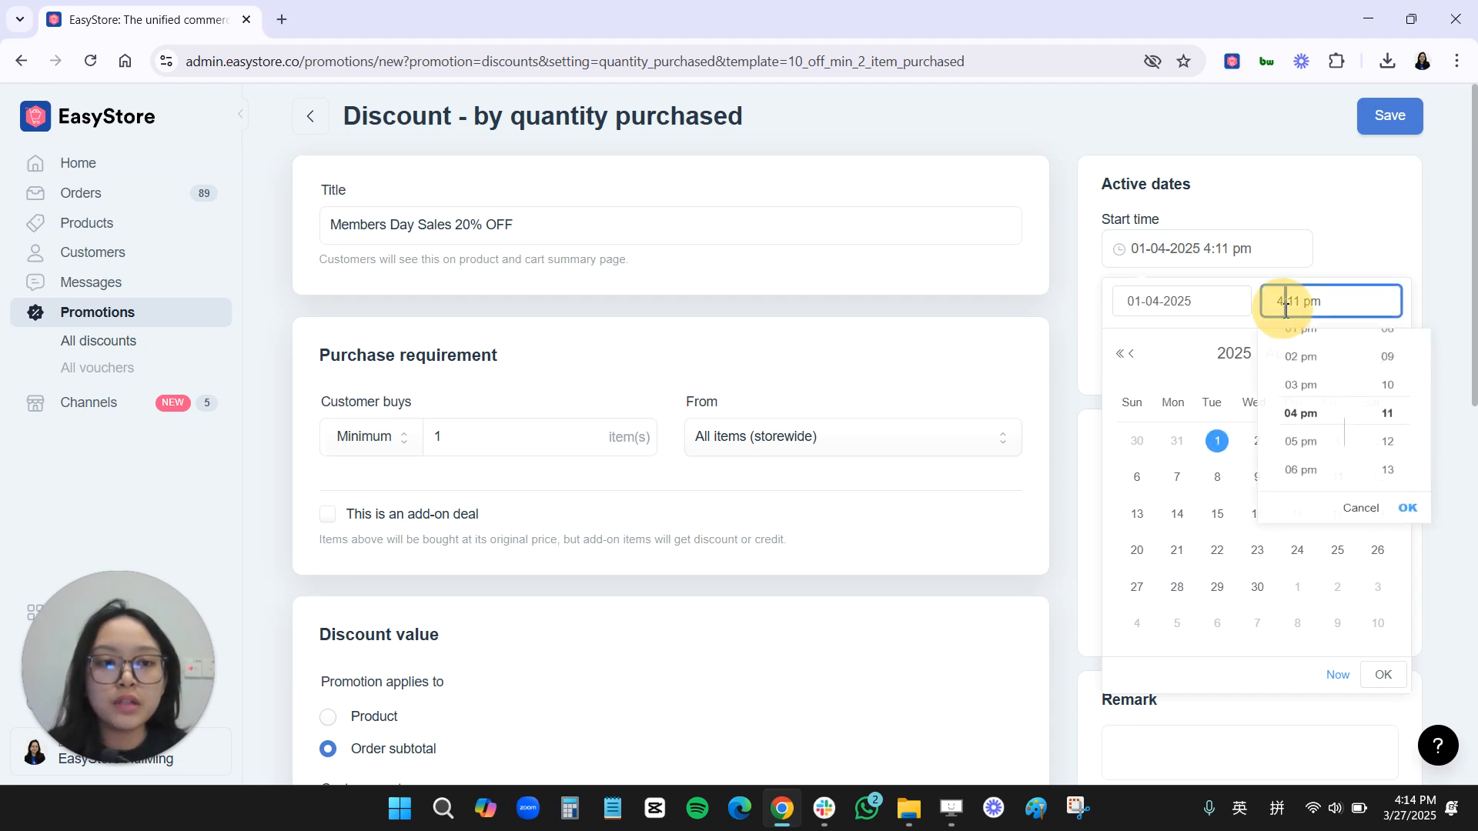
pyautogui.write('12:01')
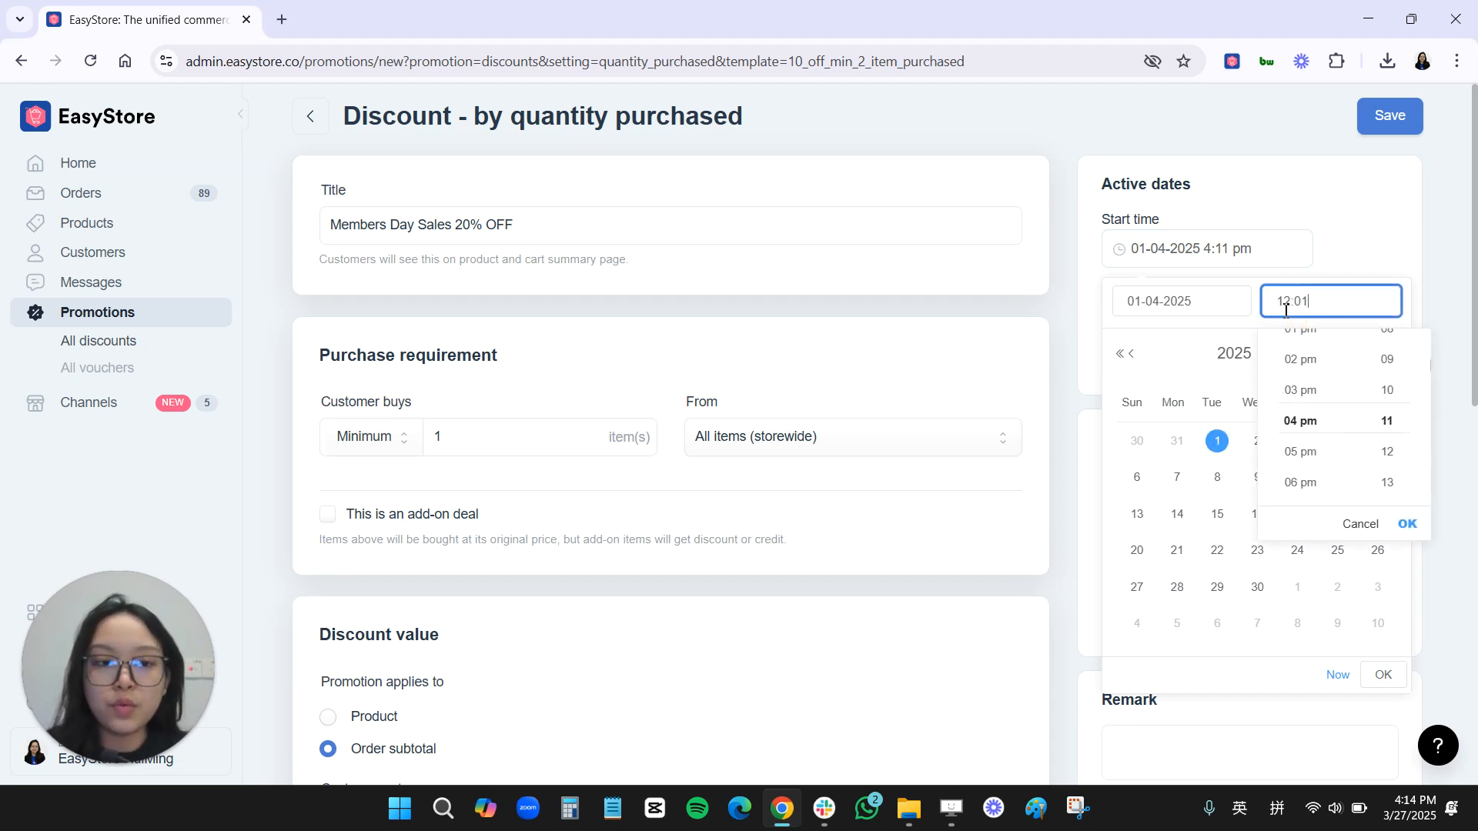
pyautogui.click(1411, 533)
# - Set the discount's start time to 12:01 am by choosing the hour and minute
pyautogui.click(1326, 303)
pyautogui.scroll(6, 1311, 416)
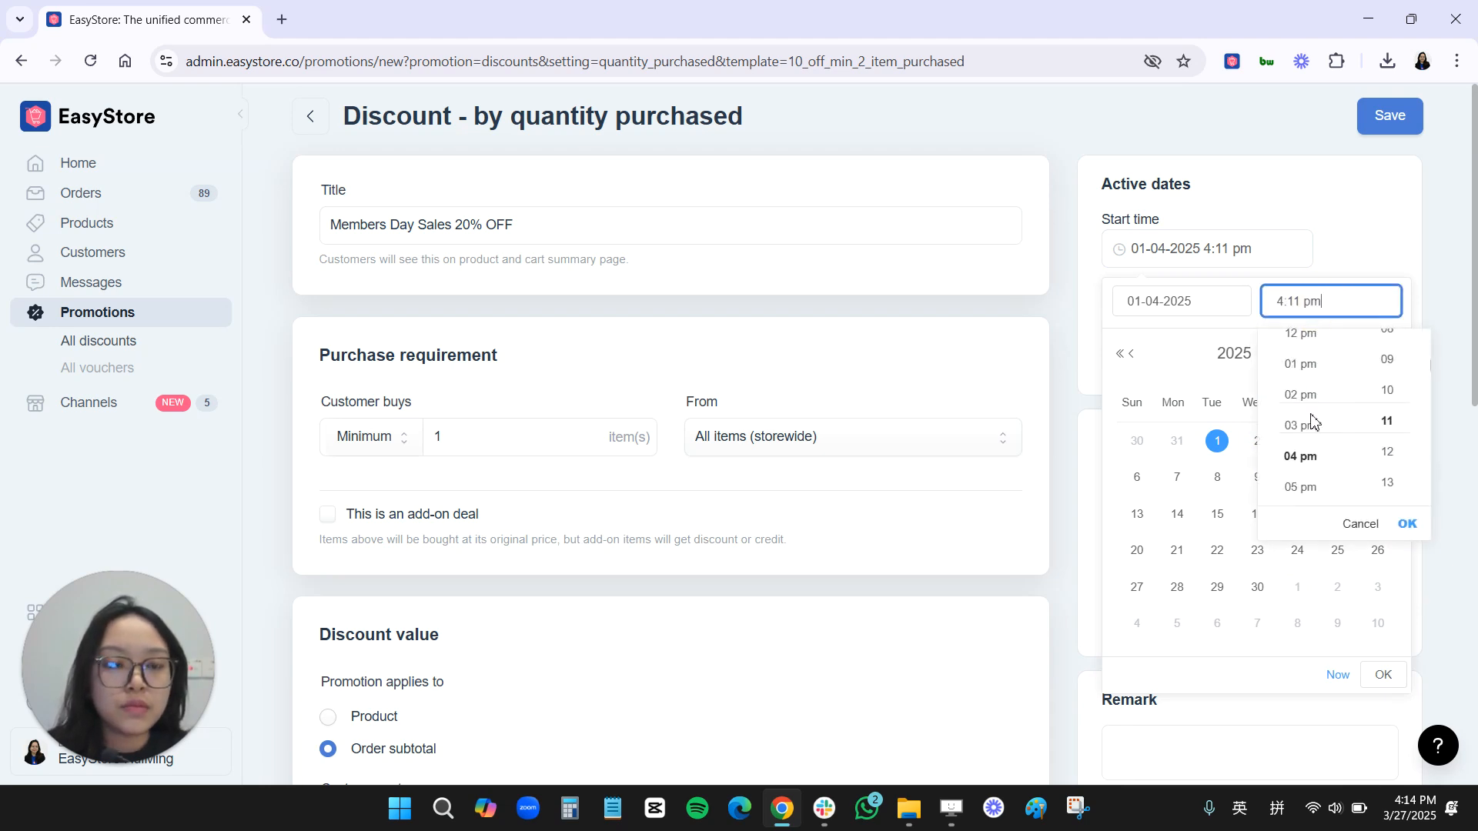
pyautogui.click(1301, 405)
pyautogui.scroll(4, 1390, 415)
pyautogui.click(1387, 420)
pyautogui.click(1407, 525)
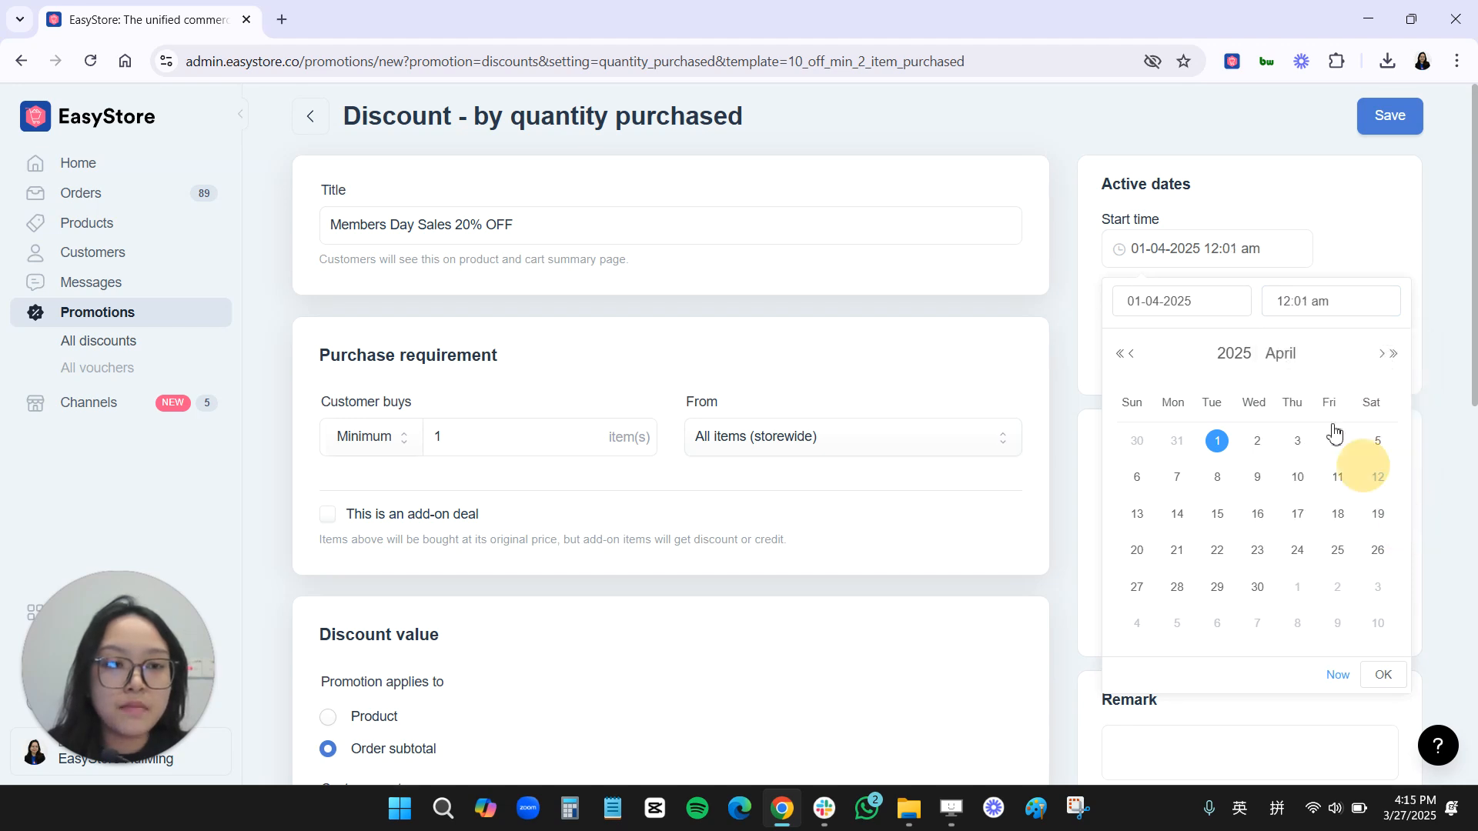
pyautogui.click(1257, 587)
# - Set the discount's end date to 30-04-2025 and its end time to 11:59 pm
pyautogui.click(1153, 353)
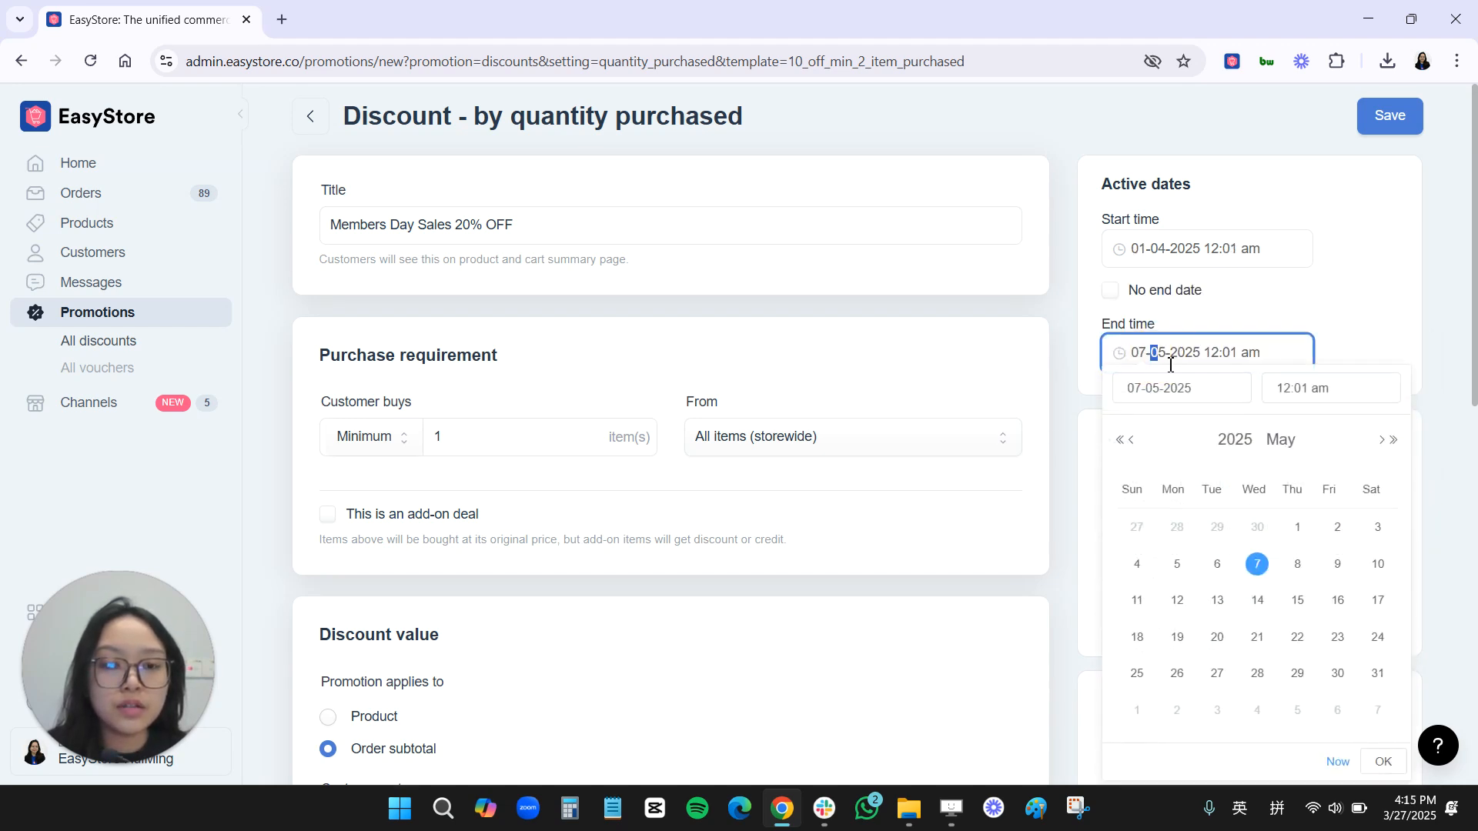
pyautogui.click(1129, 442)
pyautogui.click(1259, 675)
pyautogui.click(1311, 399)
pyautogui.scroll(-10, 1309, 508)
pyautogui.scroll(-12, 1386, 551)
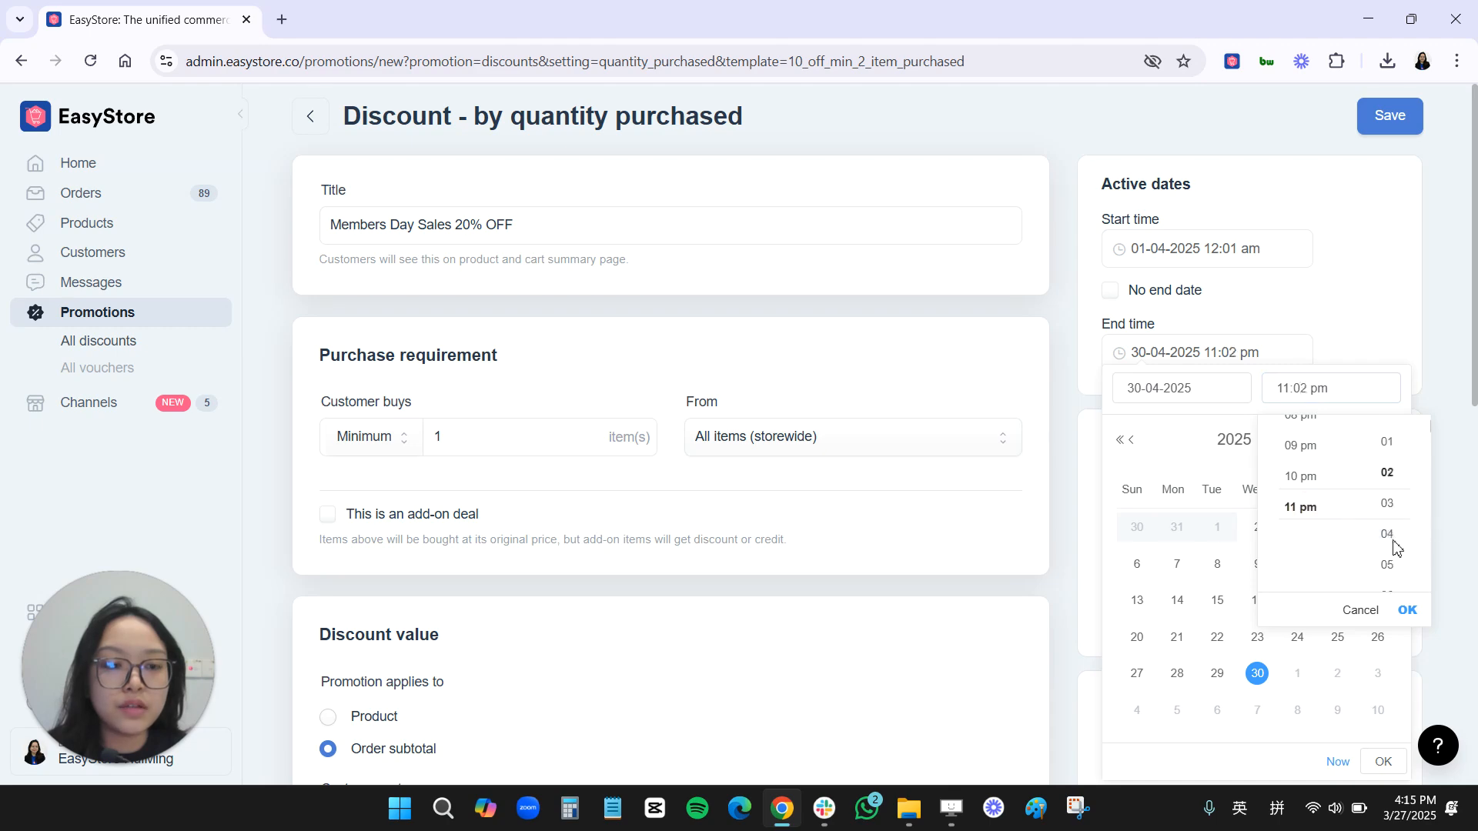
pyautogui.scroll(-19, 1386, 558)
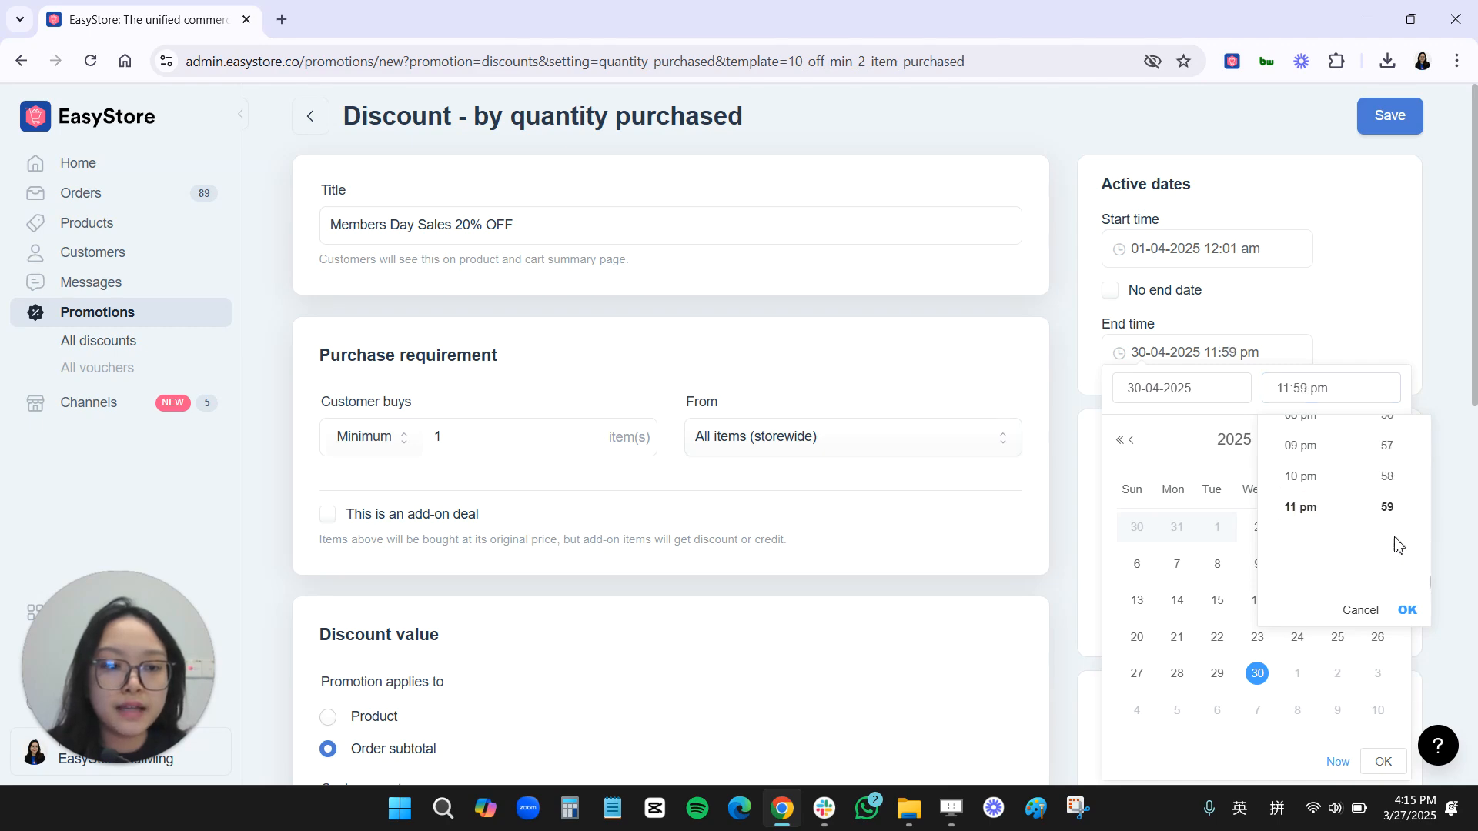
pyautogui.click(1407, 609)
# - Check the discount settings through to the usage limits and save the new discount
pyautogui.scroll(-9, 1267, 501)
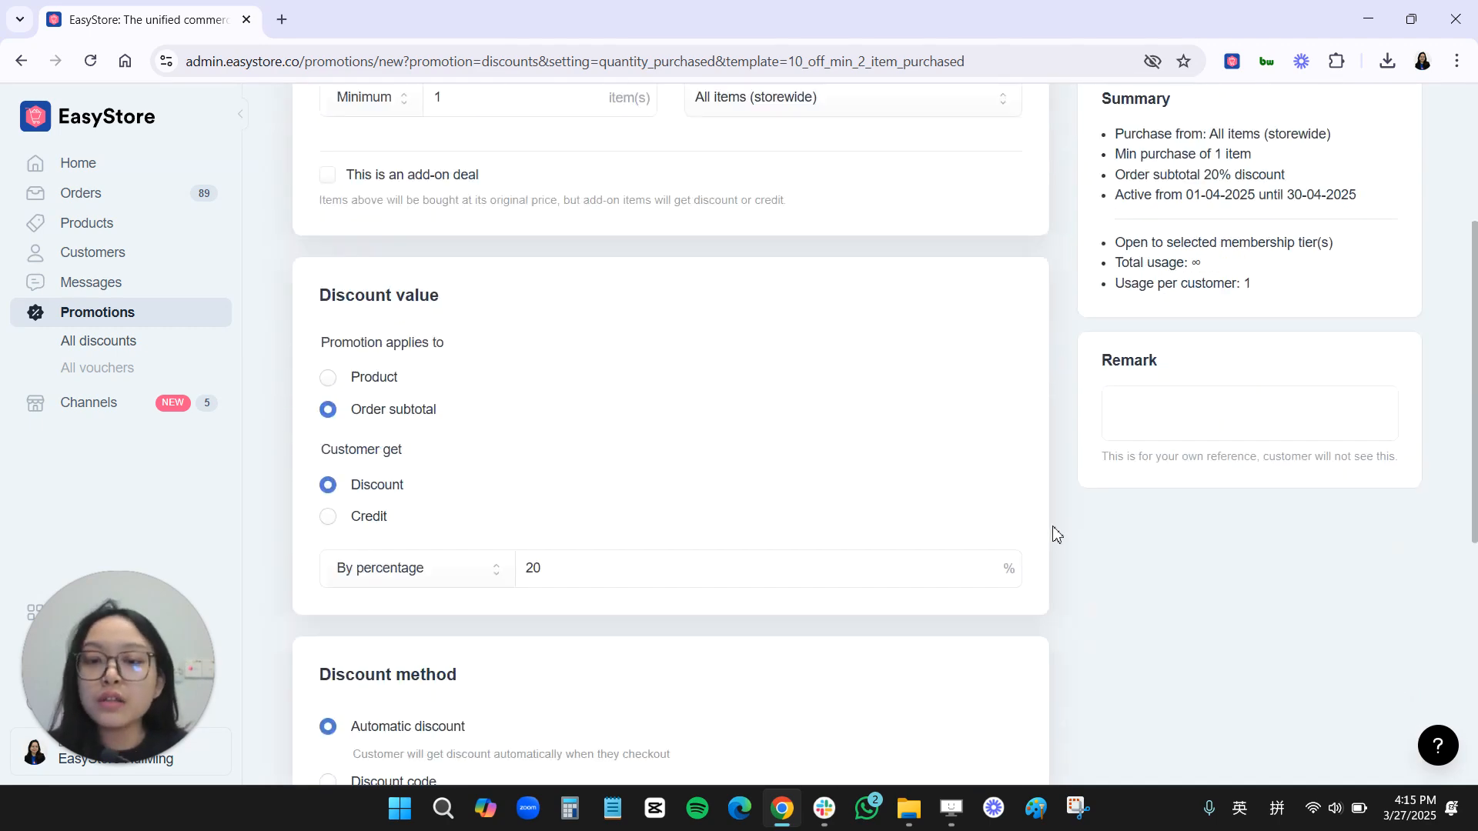
pyautogui.scroll(-2, 1005, 565)
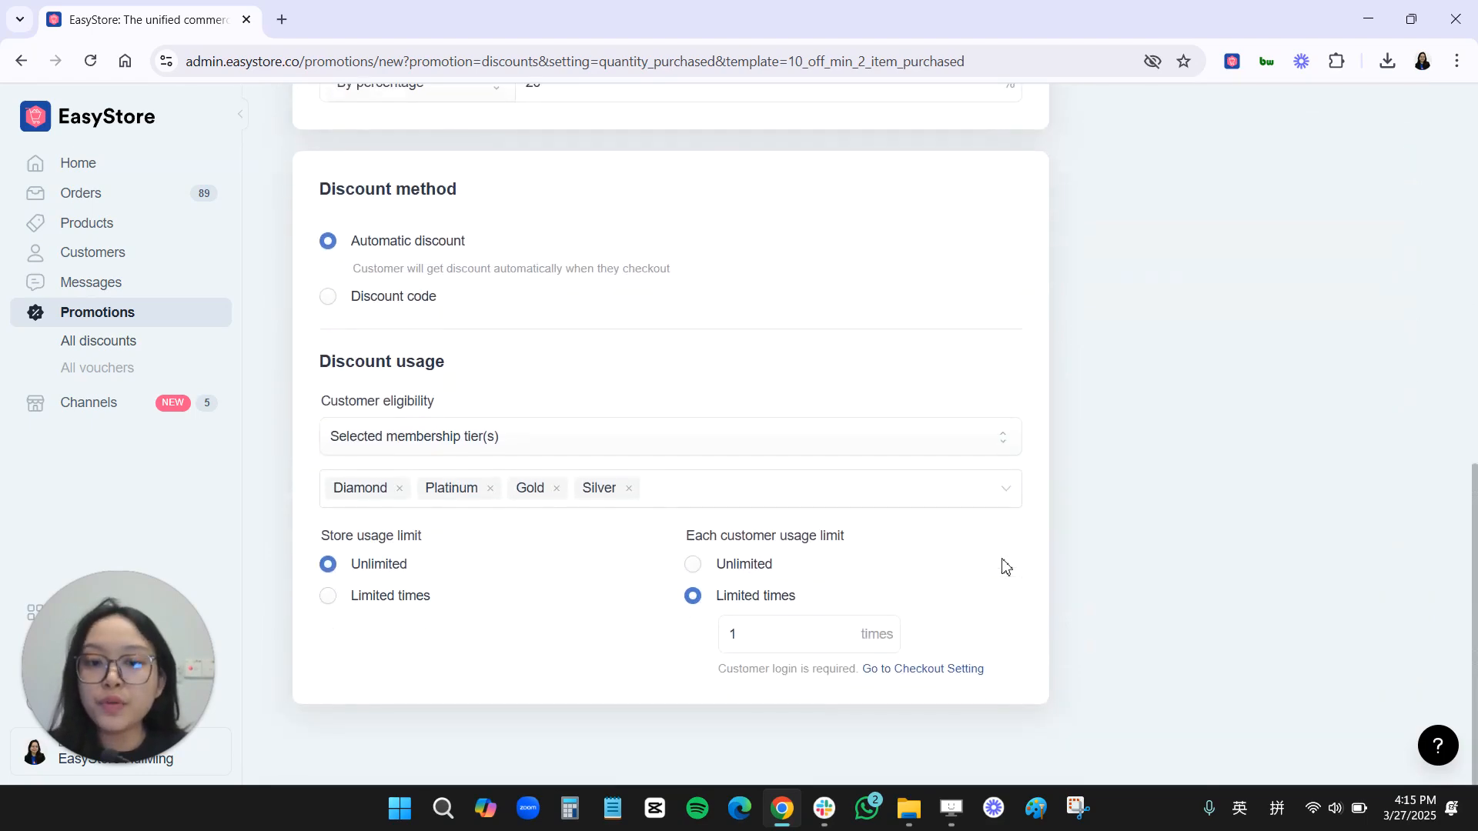
pyautogui.scroll(12, 1006, 566)
pyautogui.click(1374, 123)
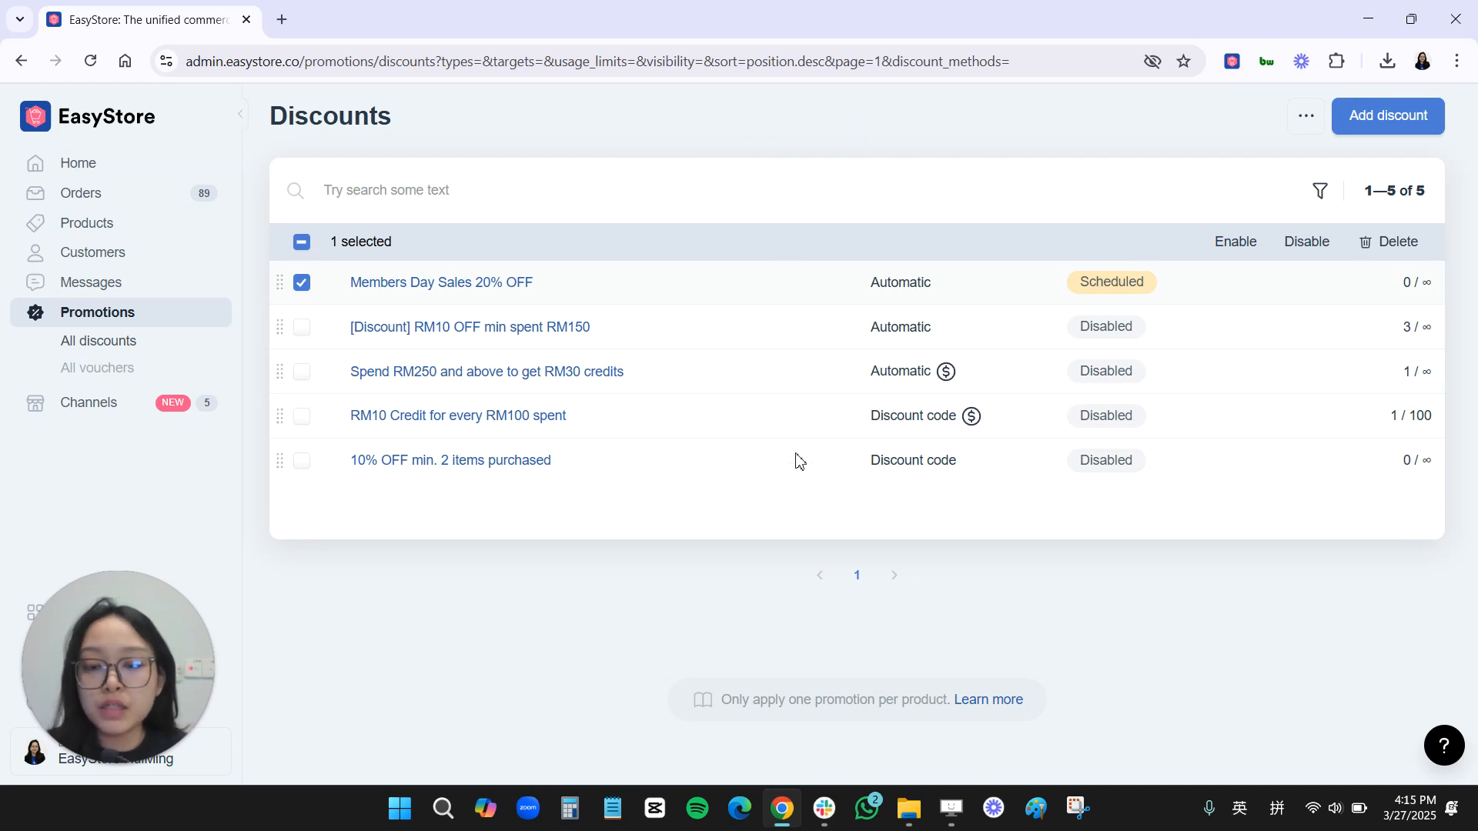
pyautogui.click(1394, 285)
pyautogui.moveTo(1443, 274); pyautogui.dragTo(1421, 282)
pyautogui.click(1408, 285)
pyautogui.click(1407, 286)
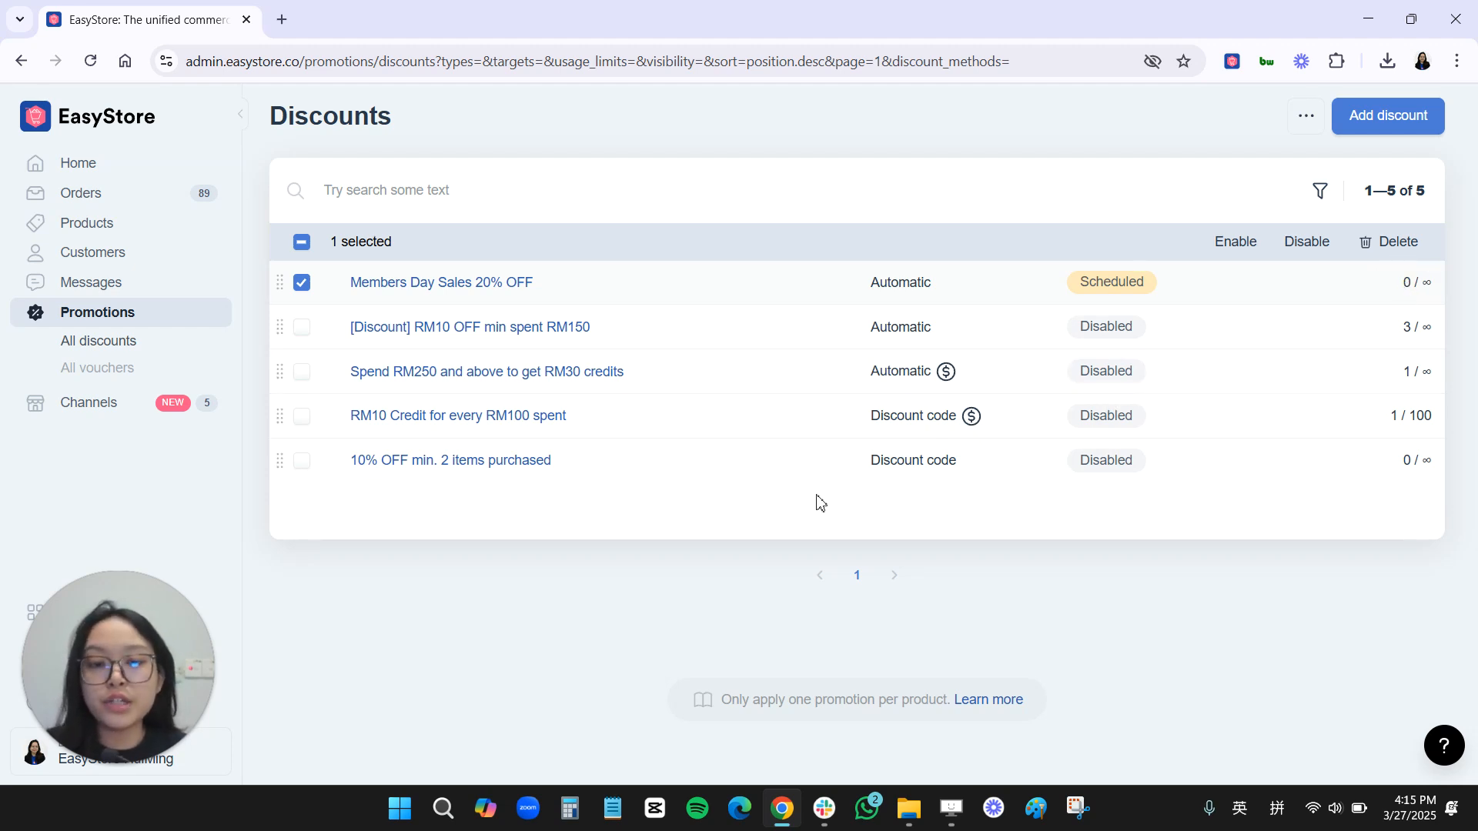
pyautogui.click(825, 94)
pyautogui.click(878, 88)
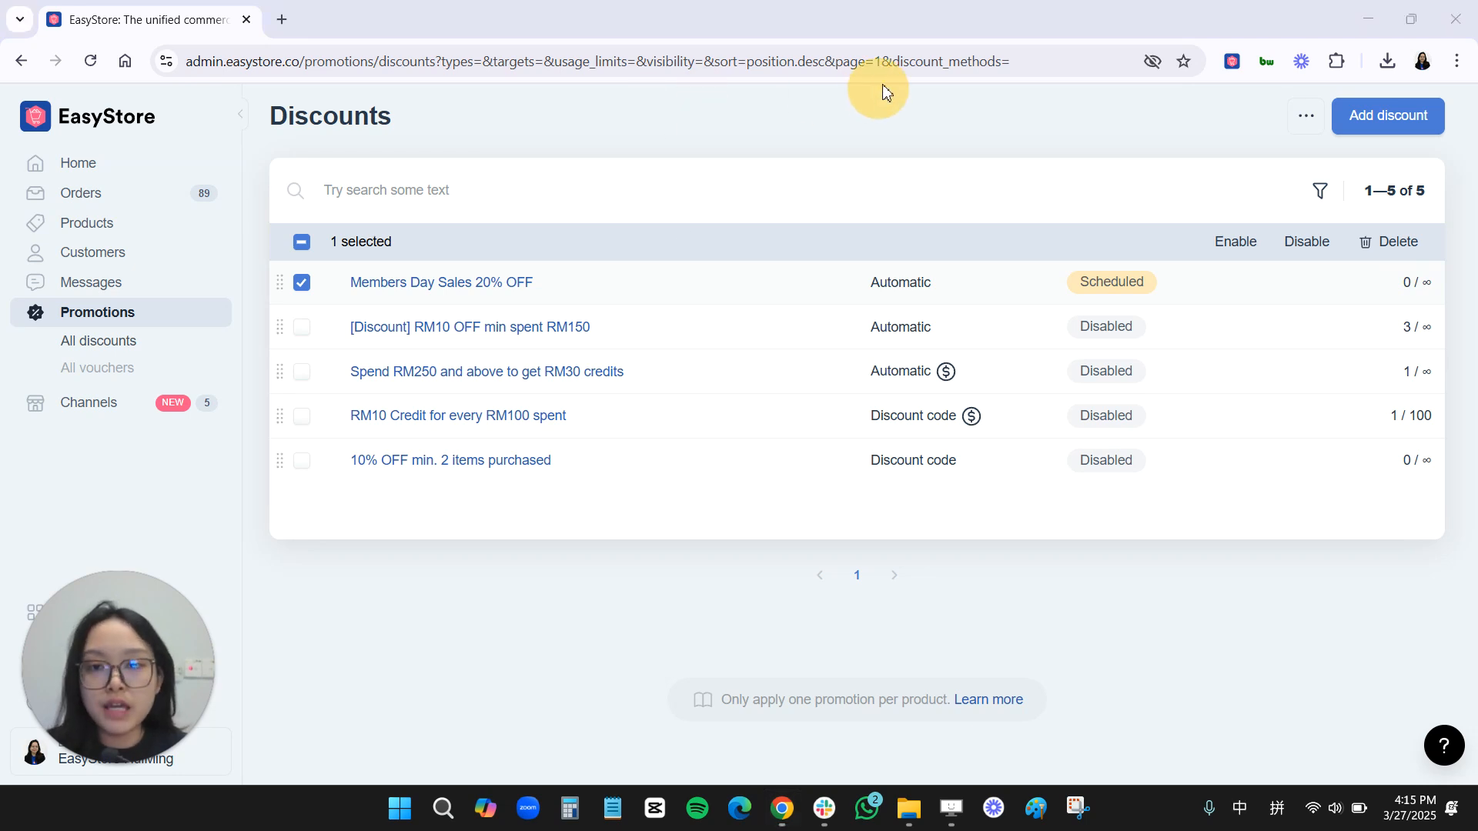
# - Open the Members Day Sales 20% OFF discount for editing, then save it and confirm the promotion update
pyautogui.click(510, 291)
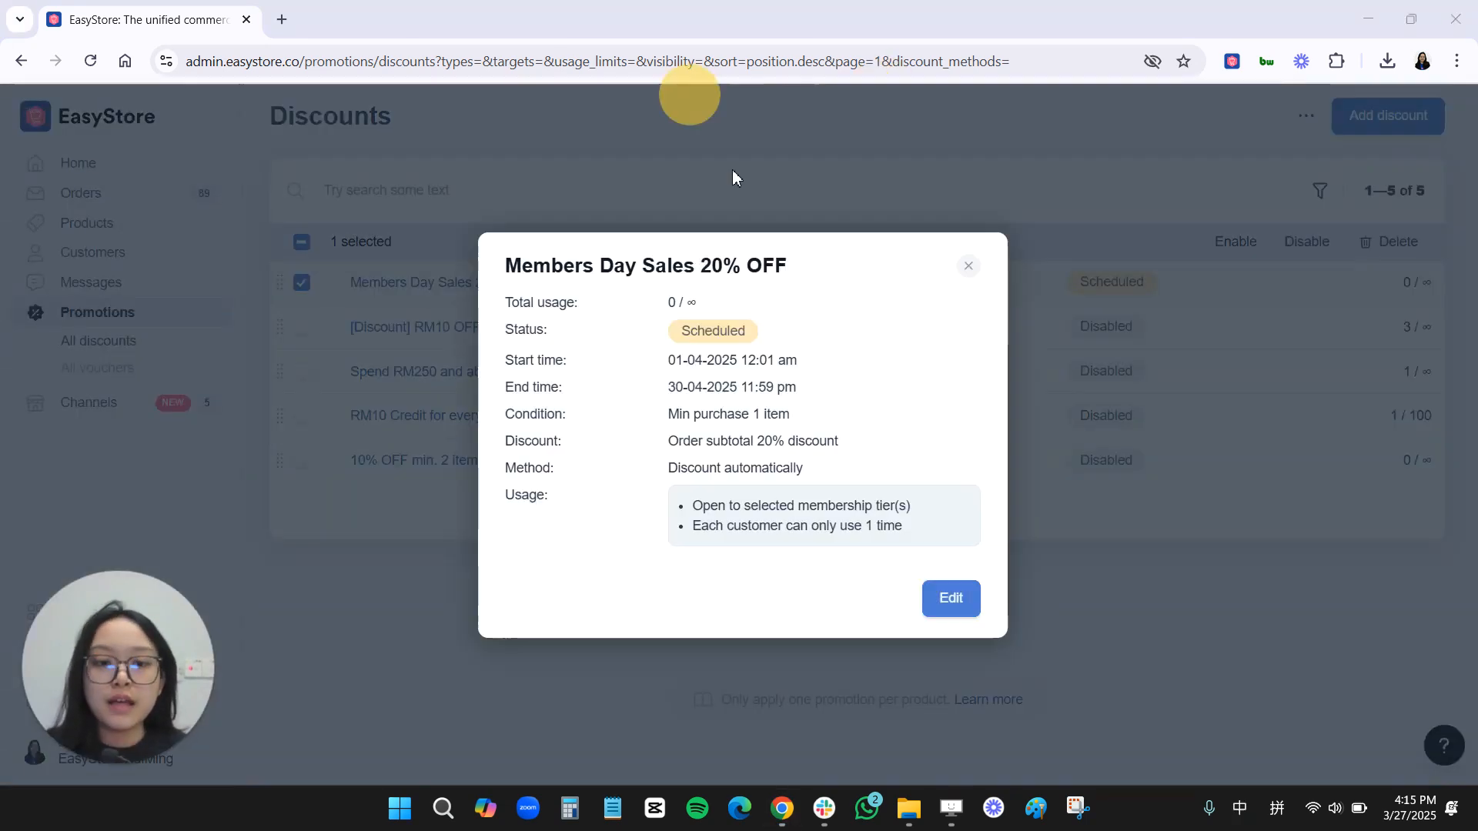
pyautogui.click(954, 598)
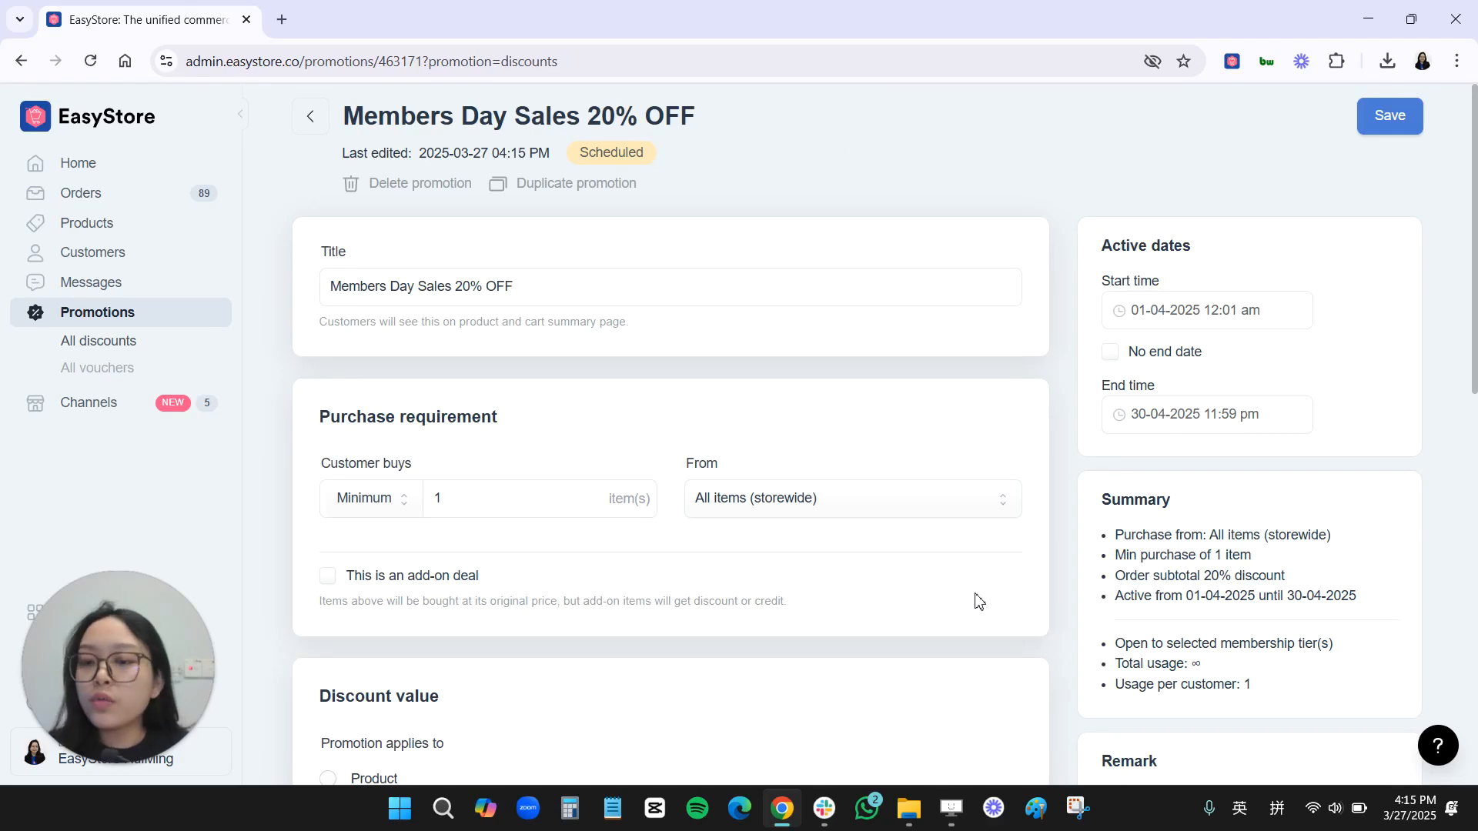
pyautogui.click(426, 94)
pyautogui.click(739, 122)
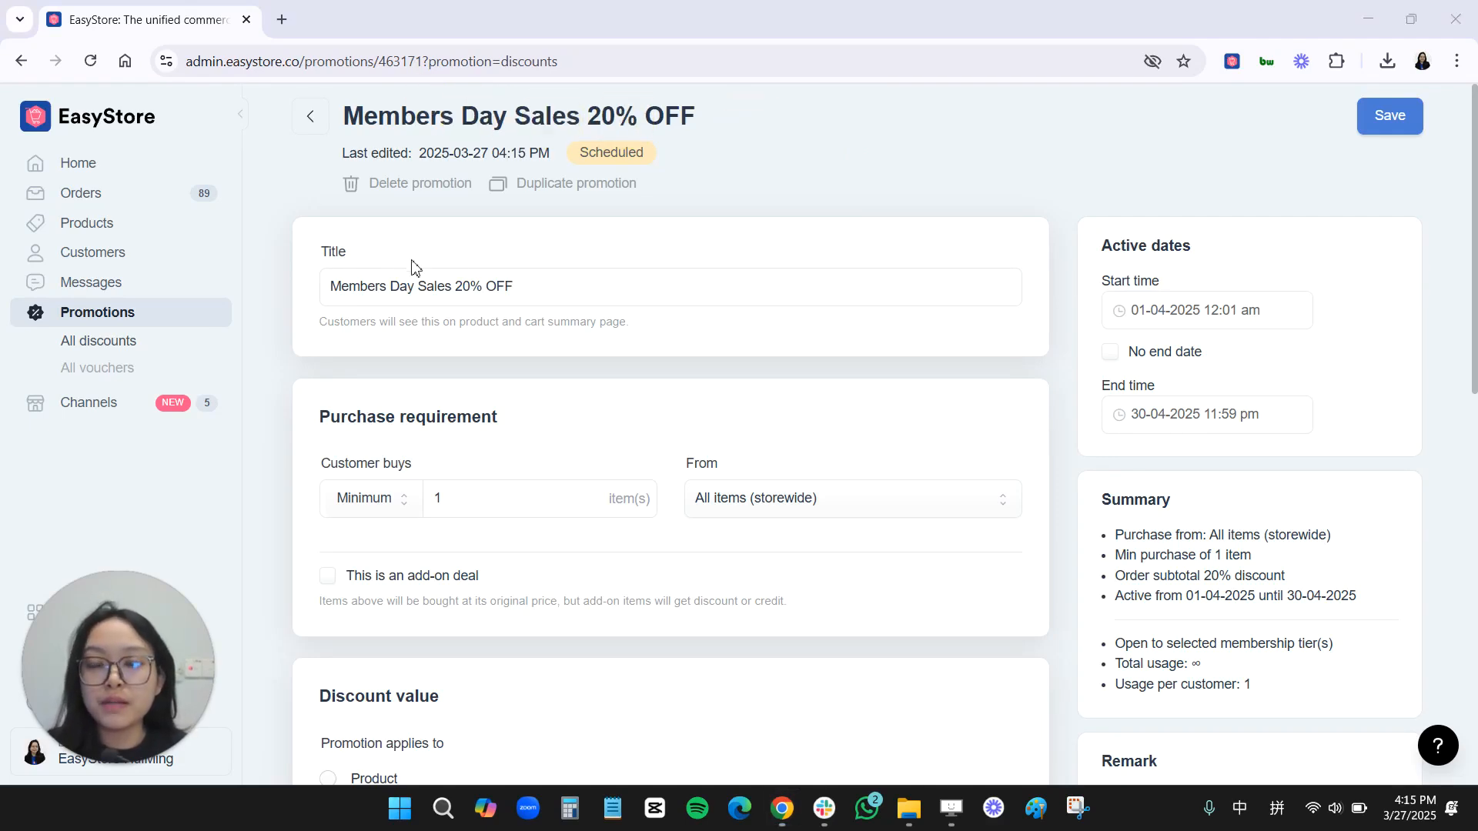
pyautogui.click(1385, 117)
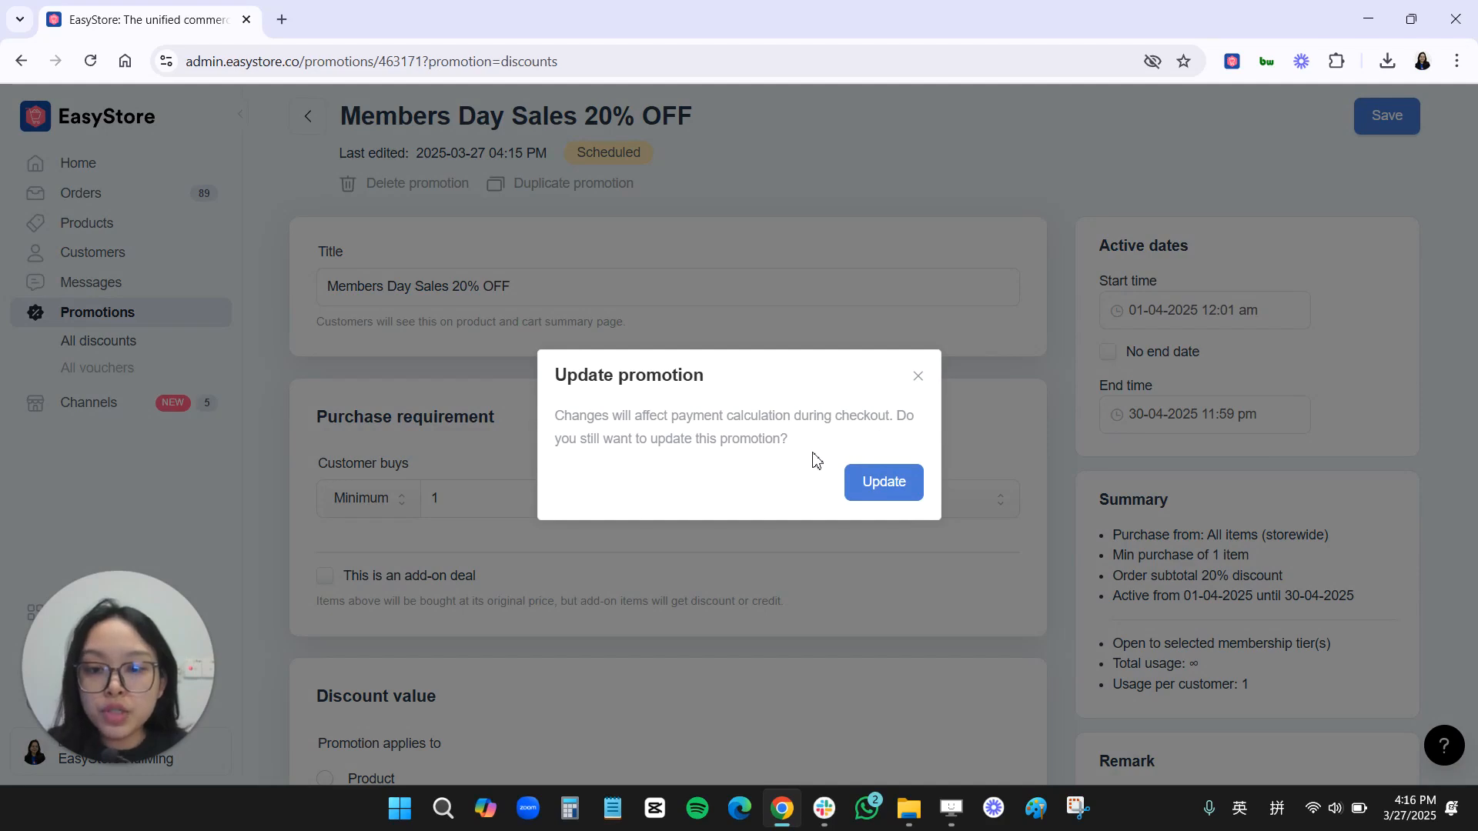
pyautogui.click(866, 485)
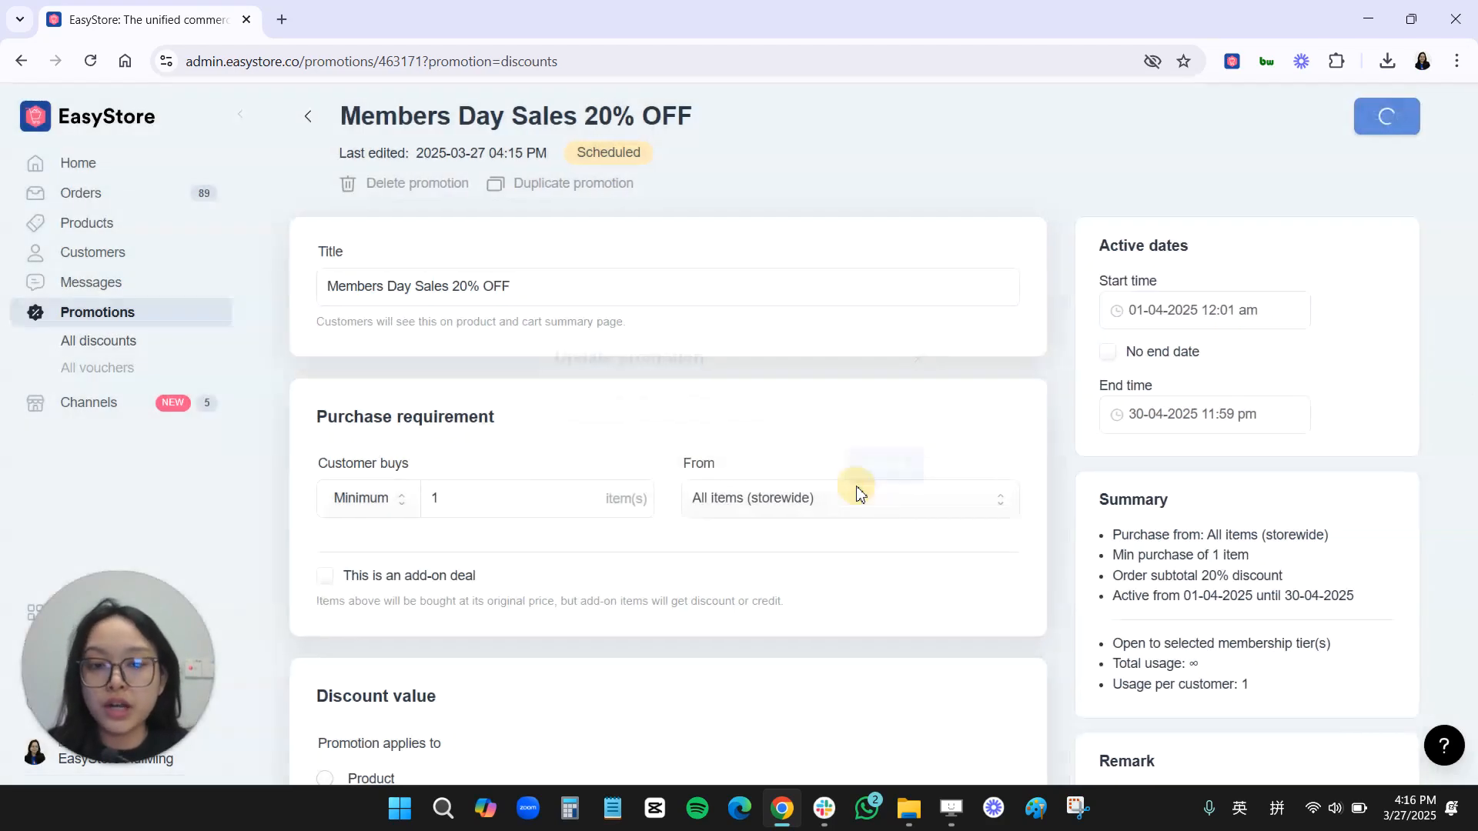
# - Return to the discounts list and disable the Members Day Sales 20% OFF discount
pyautogui.click(308, 121)
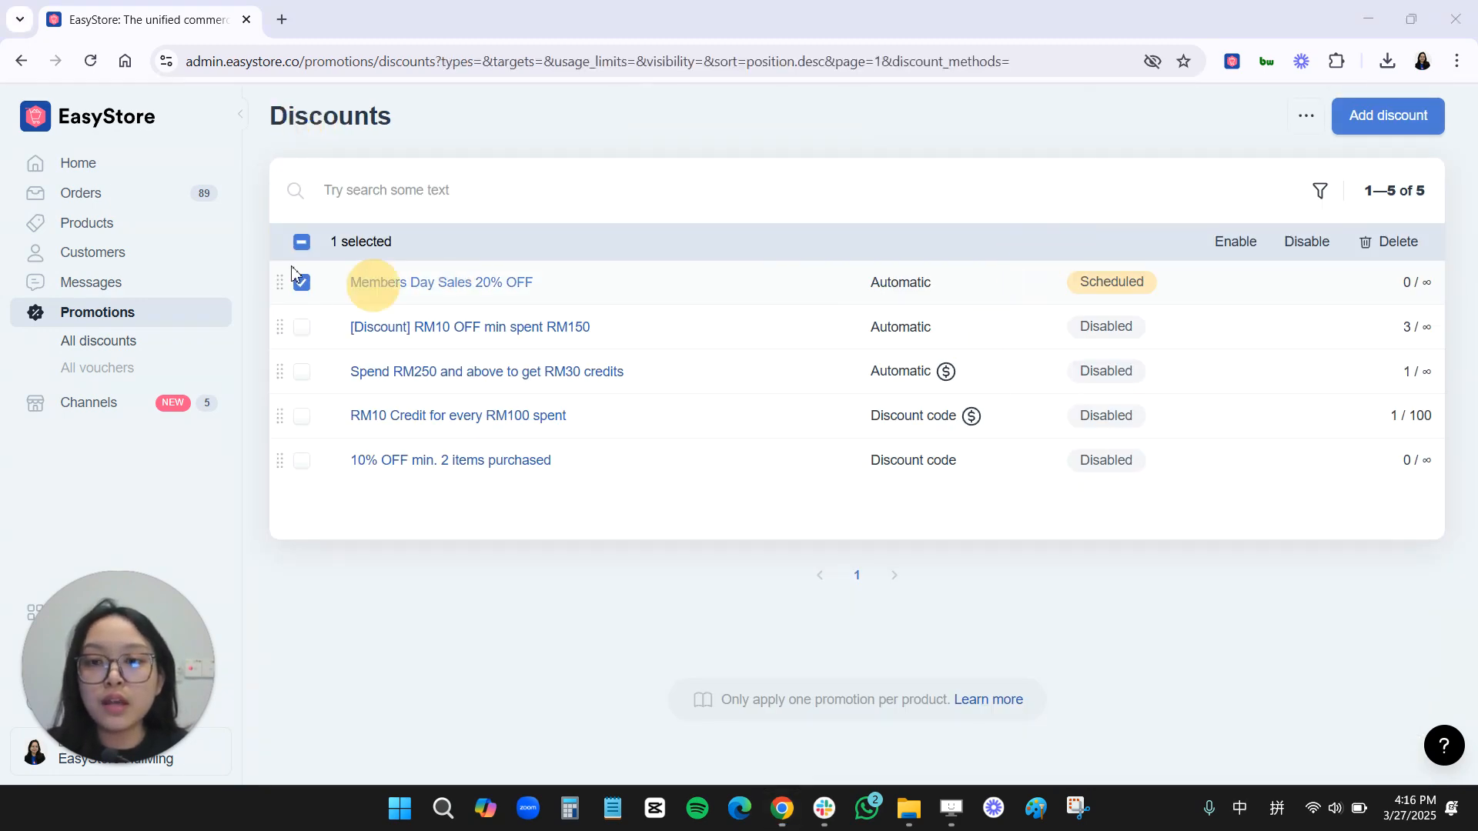
pyautogui.click(1303, 243)
pyautogui.click(885, 475)
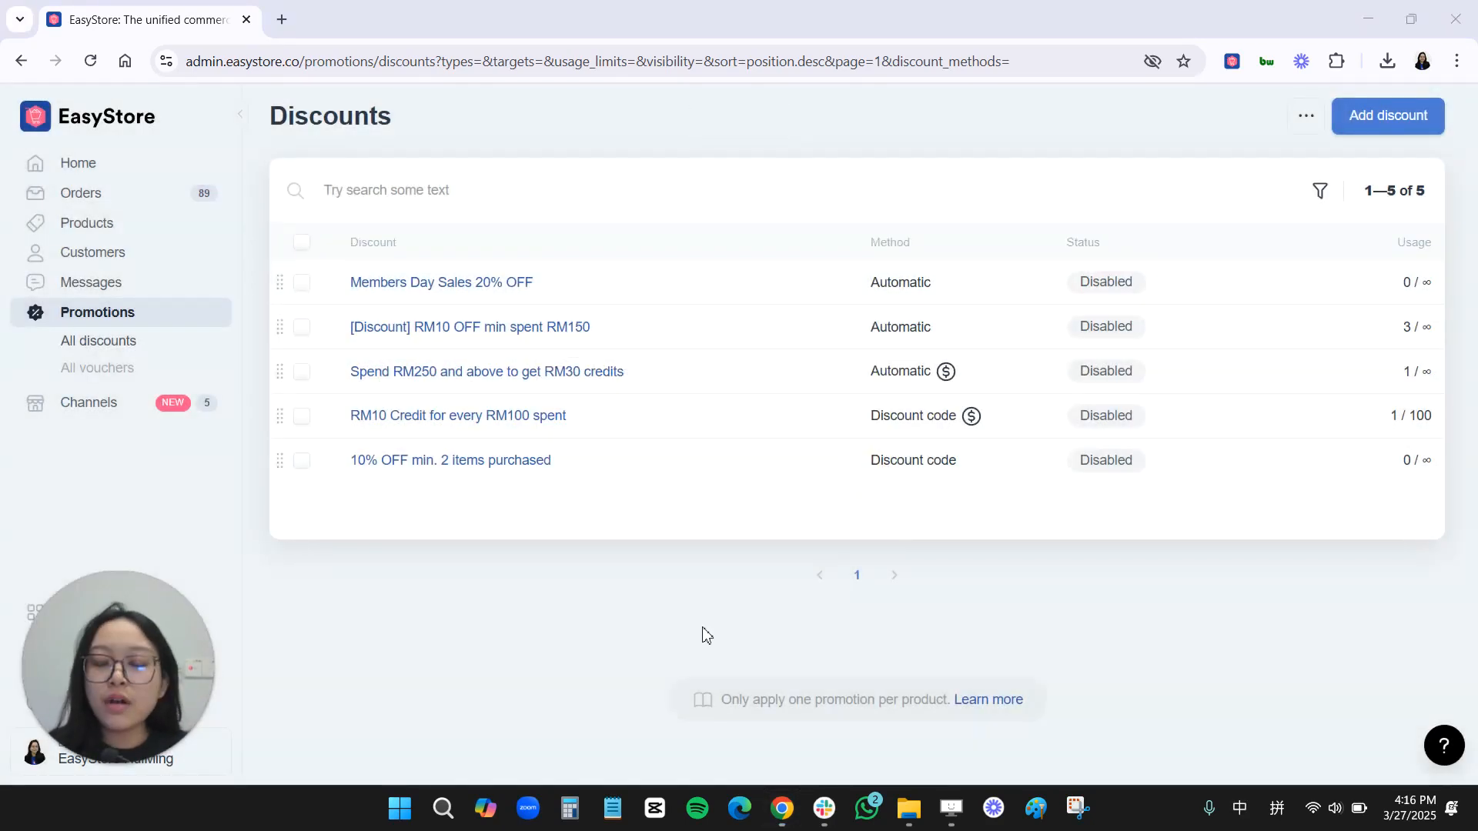